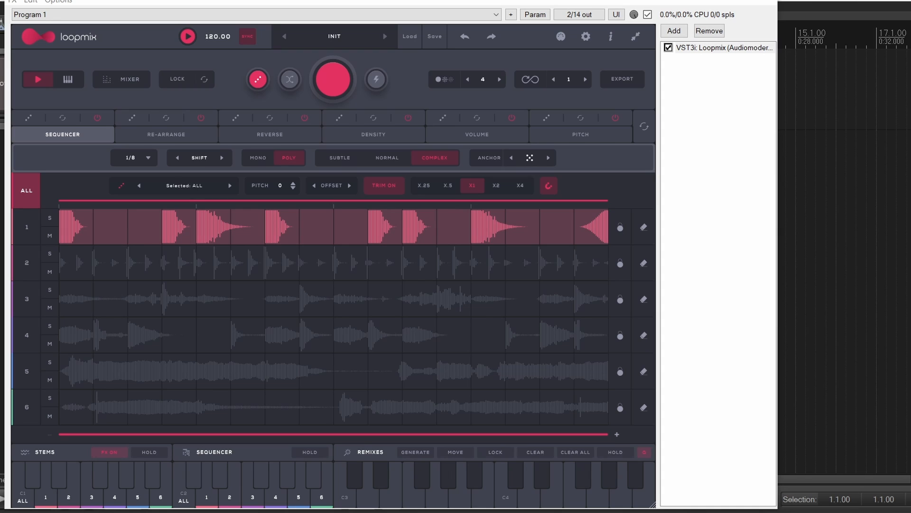
Step: Generate several random remixes across all six loops
click(340, 78)
click(340, 77)
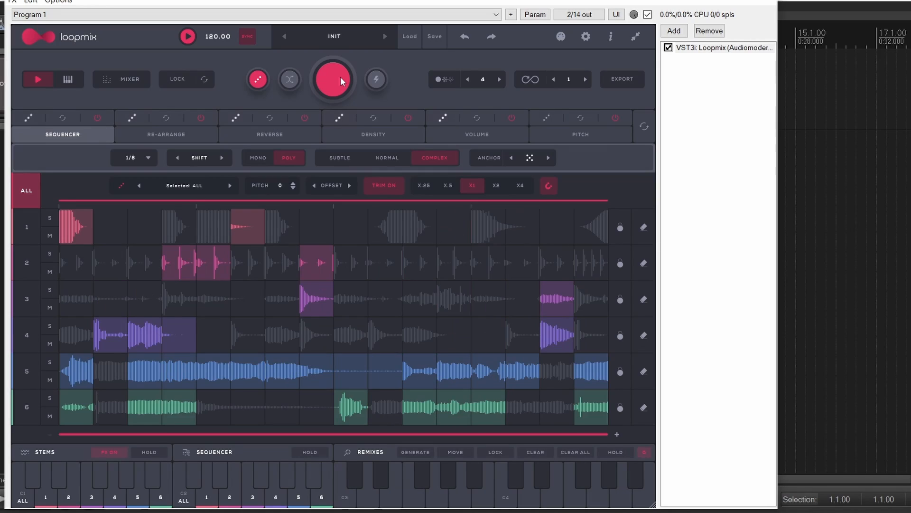
click(340, 77)
click(341, 77)
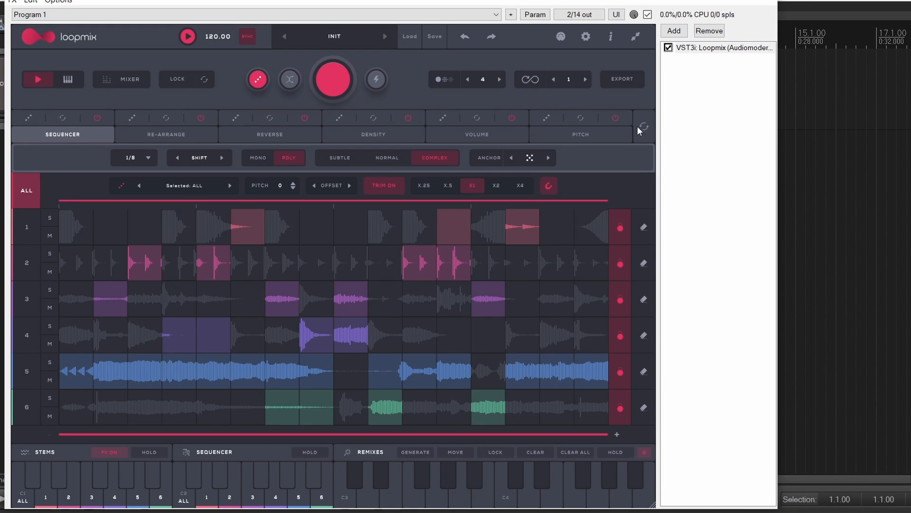
Step: View the Re-arrange settings, return to the Sequencer settings, and generate another remix
click(172, 139)
click(97, 133)
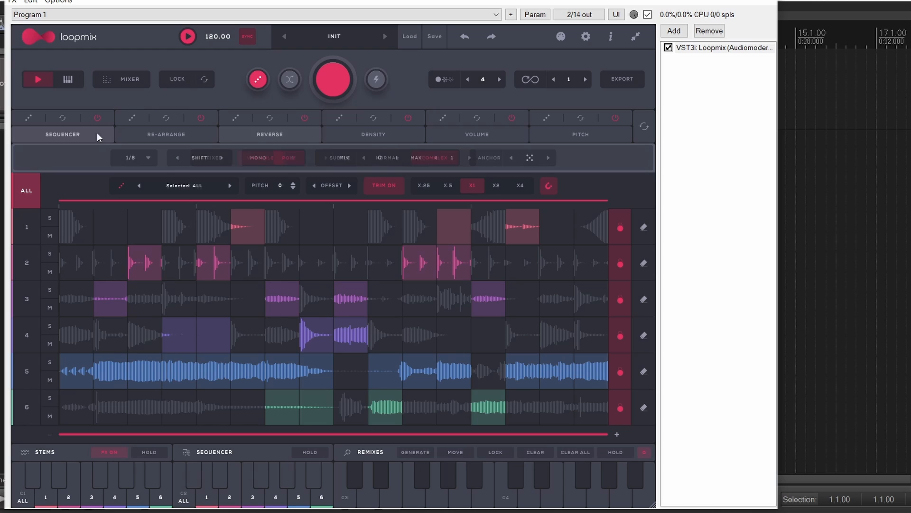
click(323, 87)
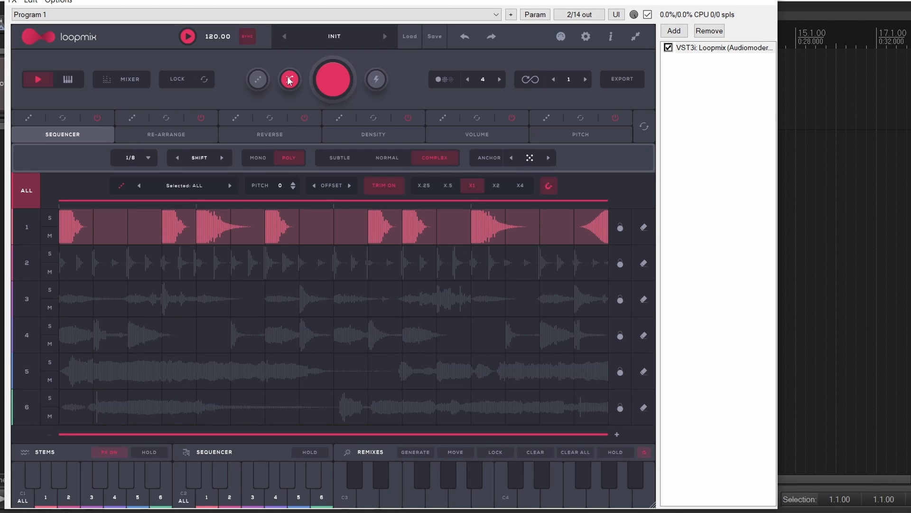
Step: Trigger momentary remixes of the pattern several times in shuffle mode
click(376, 81)
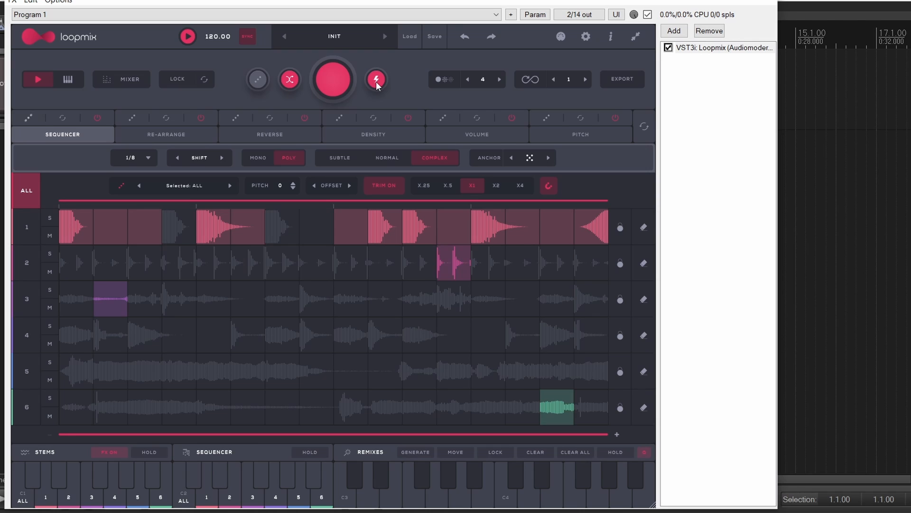
click(377, 79)
click(376, 81)
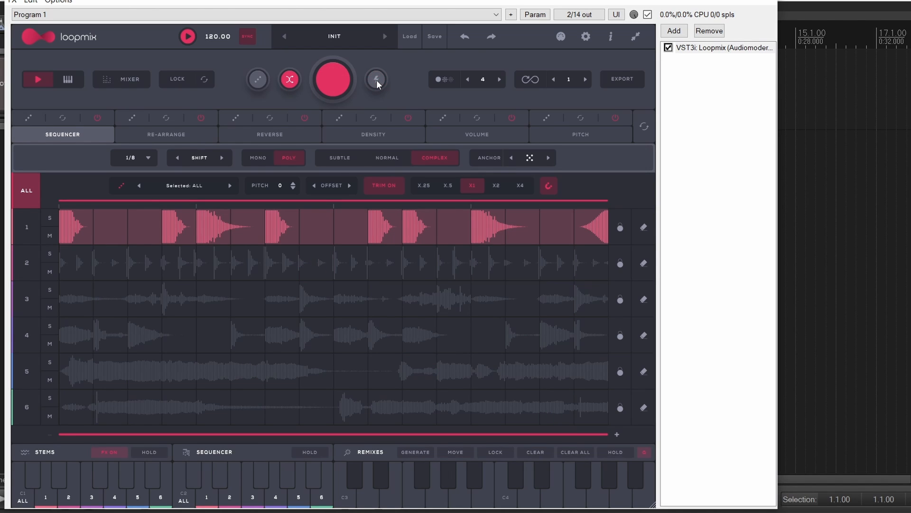
click(376, 80)
click(377, 81)
click(377, 79)
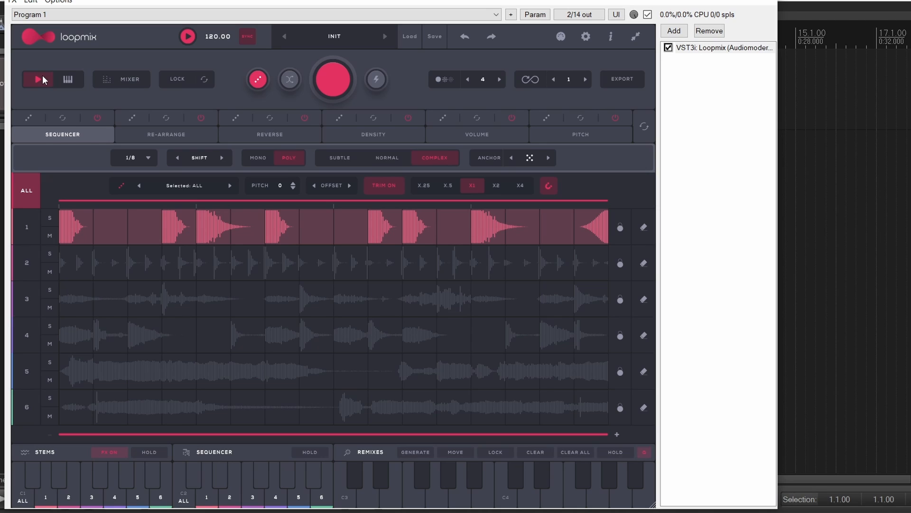
Step: Audition the loop 1 pattern in play mode and in keyboard mode
key(space)
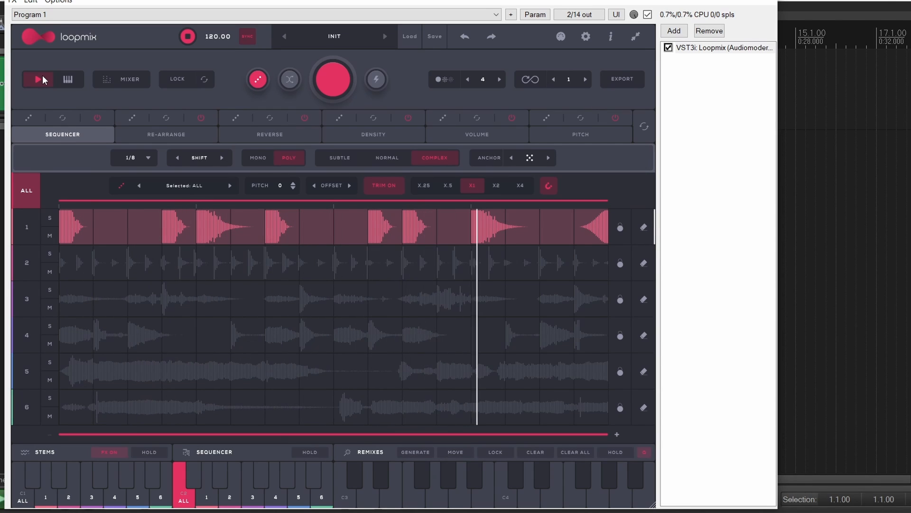
key(space)
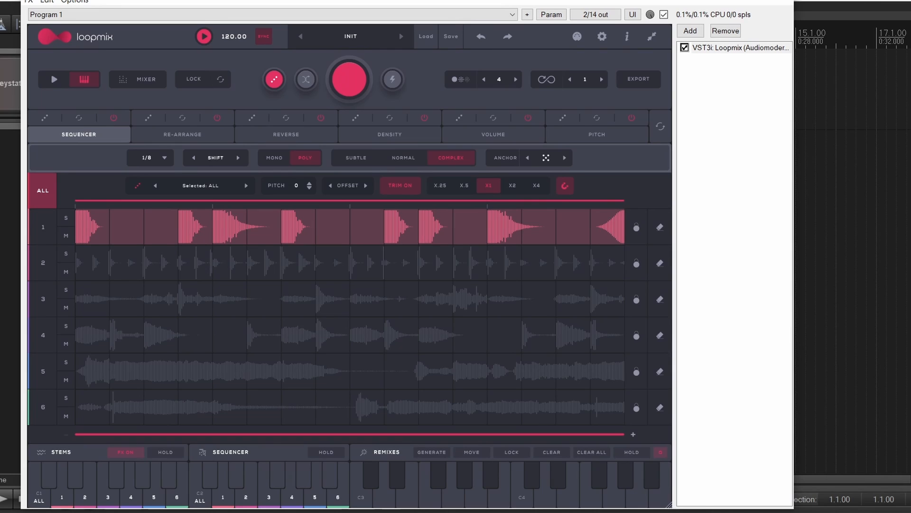
key(space)
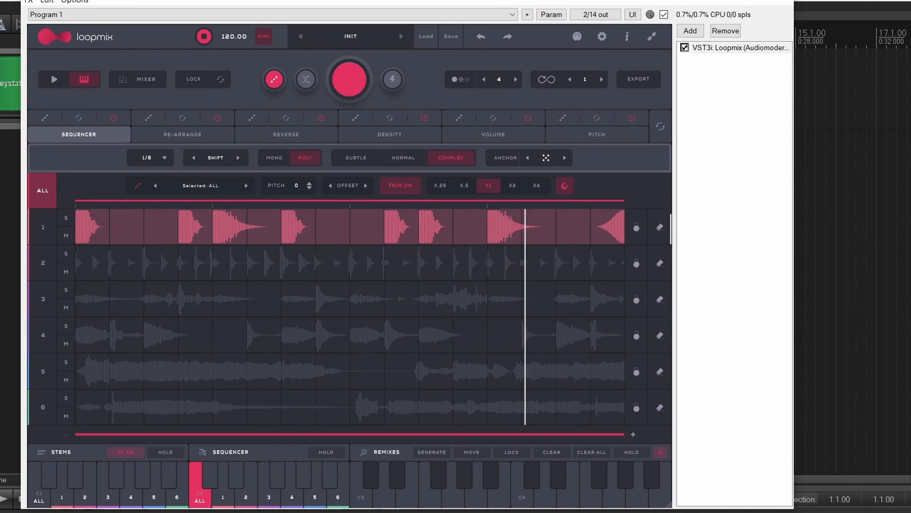
key(space)
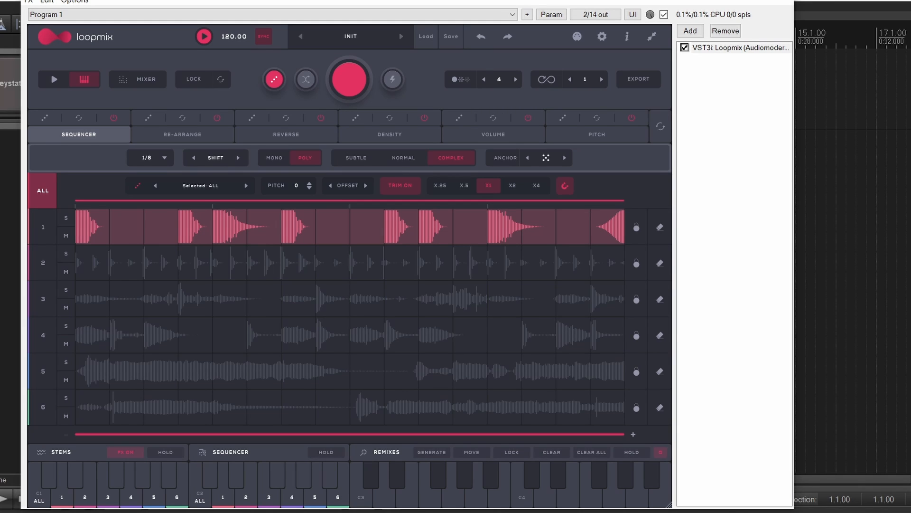
Step: Audition all the stems together and stem 6 alone in keyboard mode
key(space)
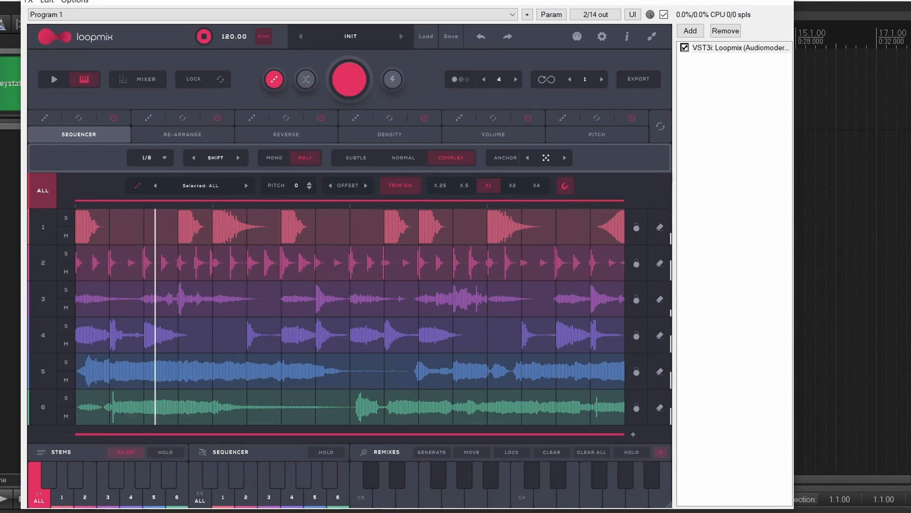
key(space)
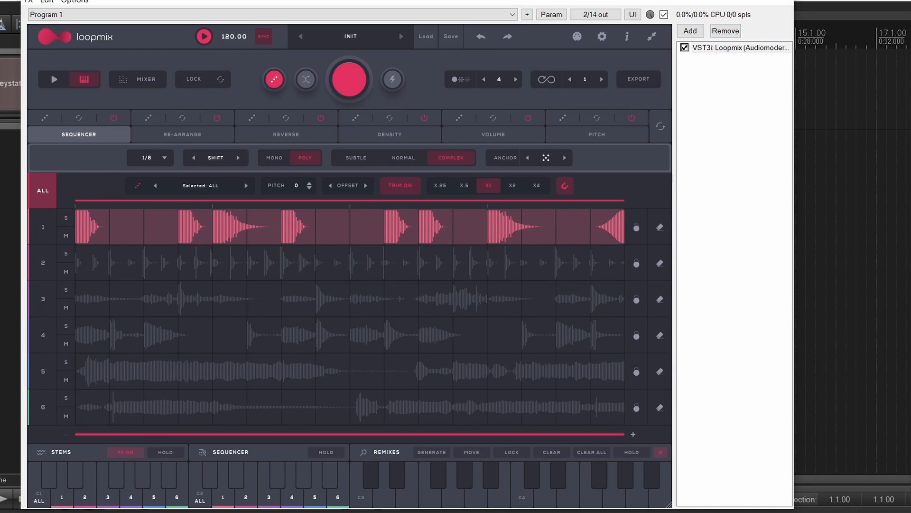
key(space)
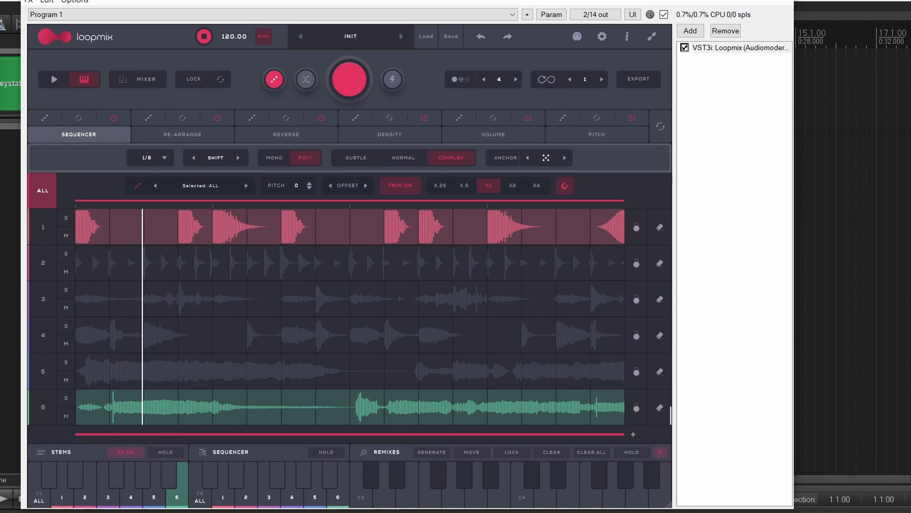
key(space)
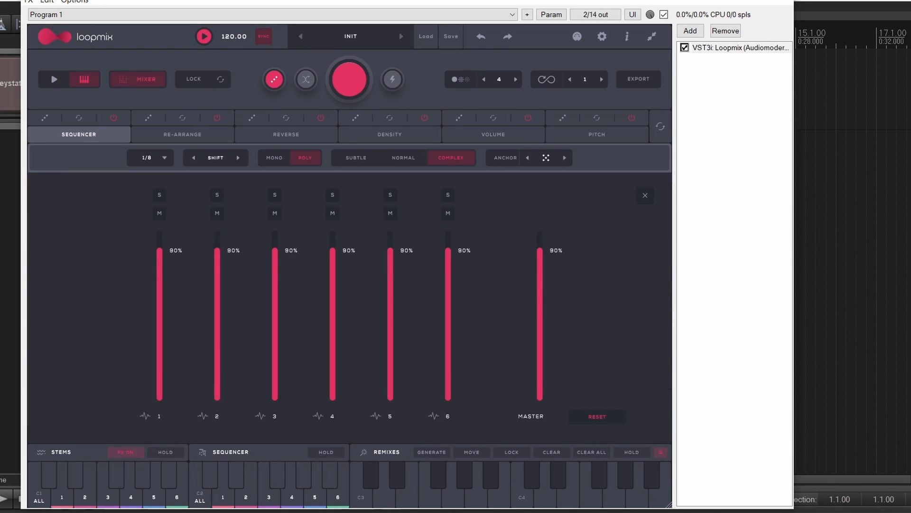
Step: Compare the per-slice Volume settings with the mixer's channel faders, and reset channel 5's fader
click(136, 79)
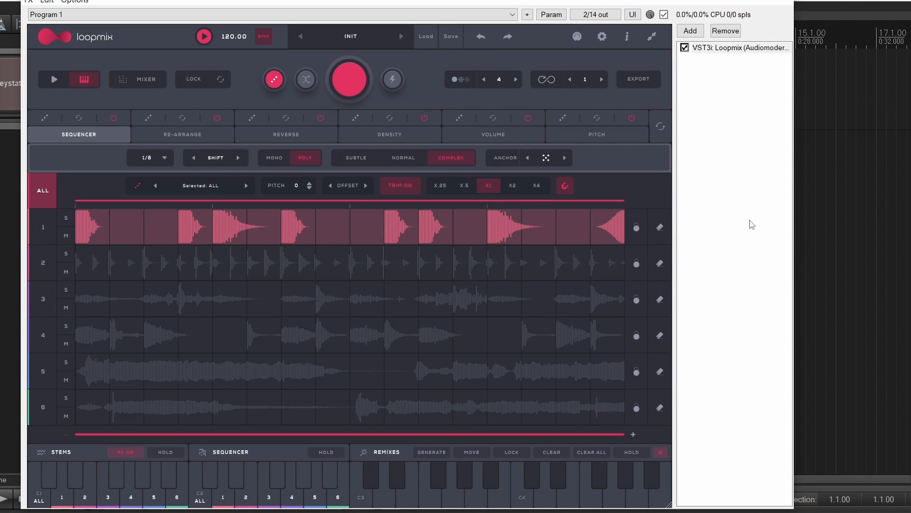
click(496, 133)
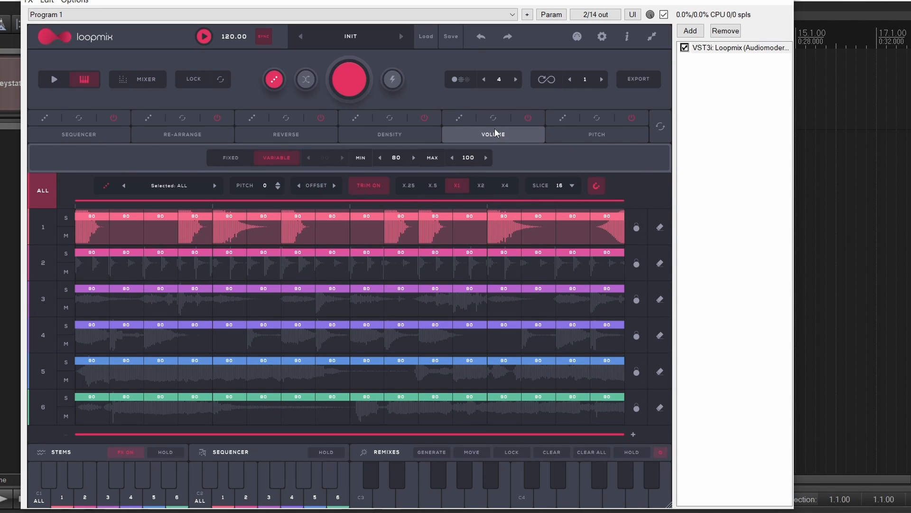
click(84, 139)
click(153, 80)
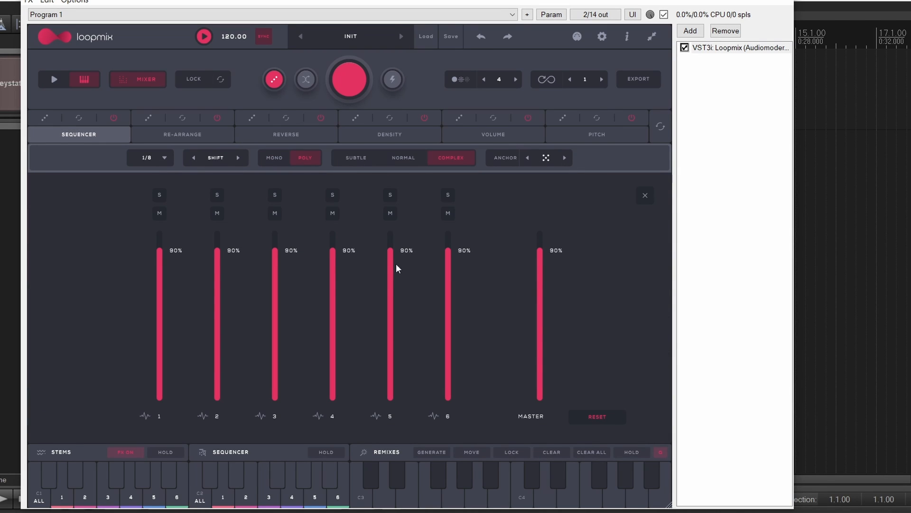
double_click(392, 326)
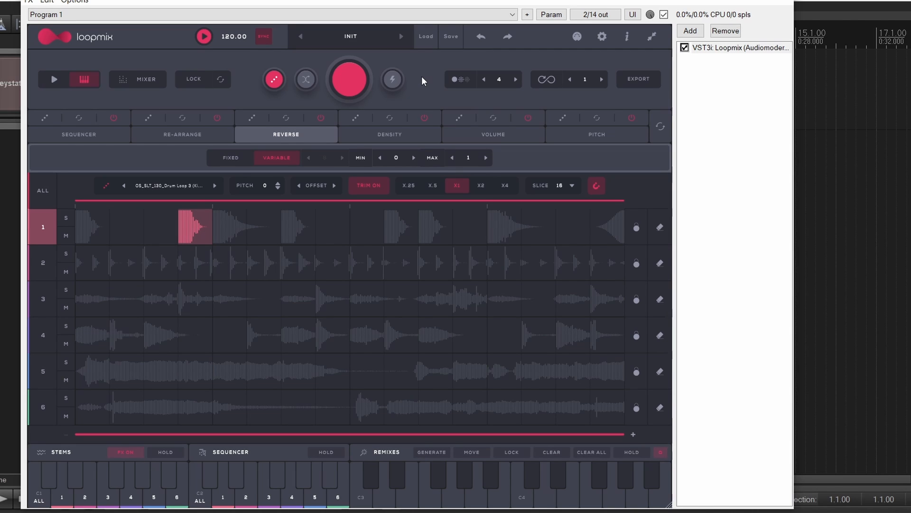
Step: Switch to play mode and activate every step of loop 1 in the Sequencer, auditioning the pattern
click(55, 79)
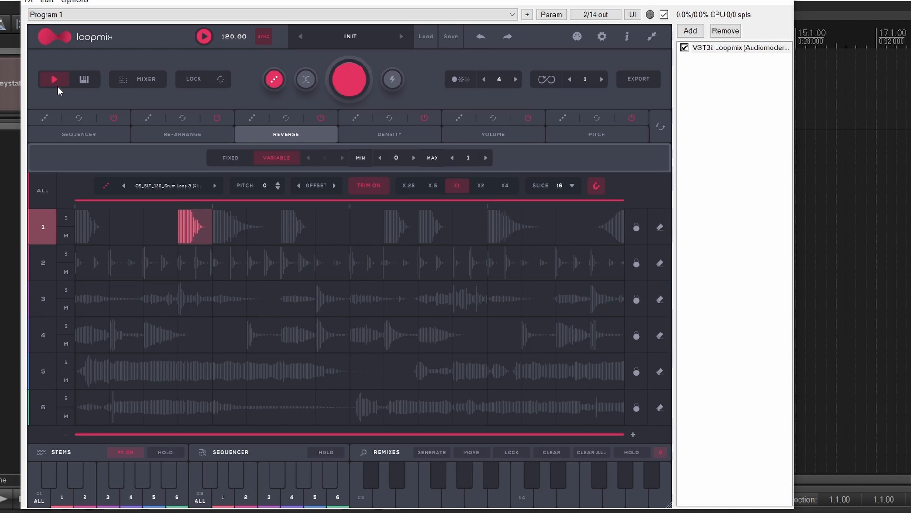
click(76, 134)
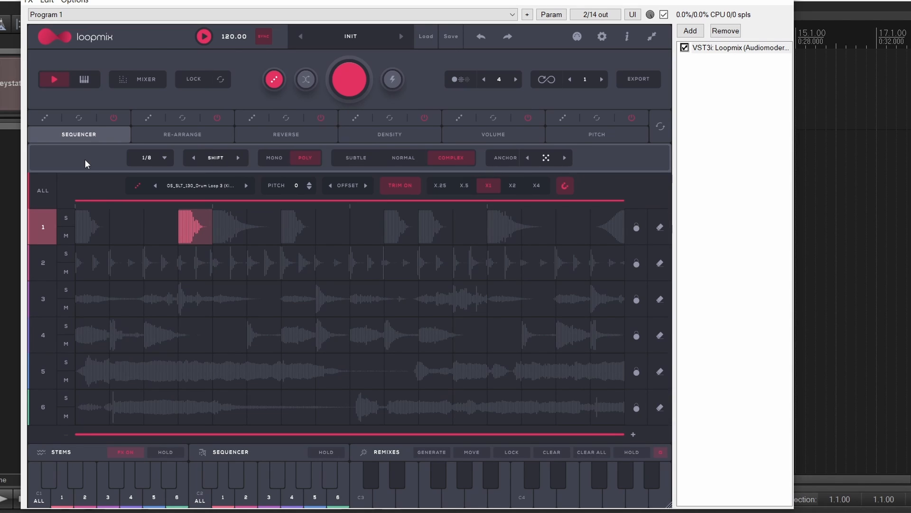
drag(86, 226, 553, 224)
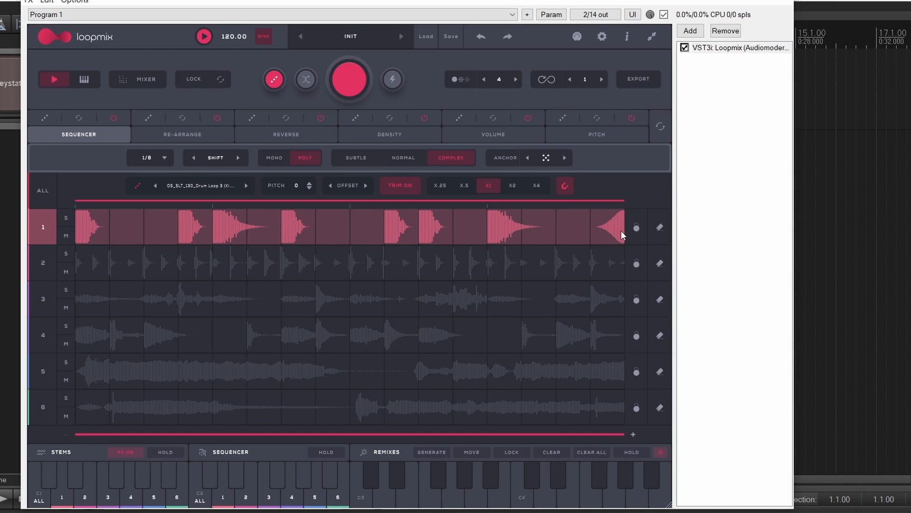
key(space)
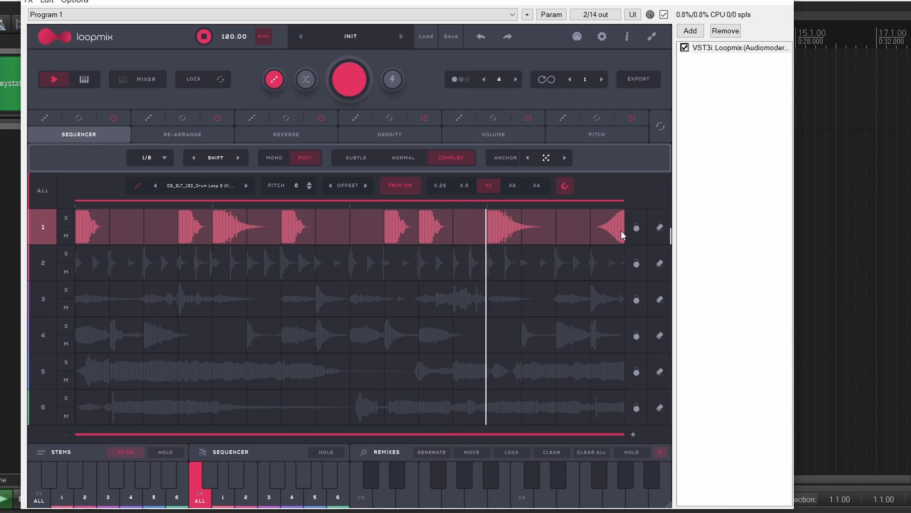
key(space)
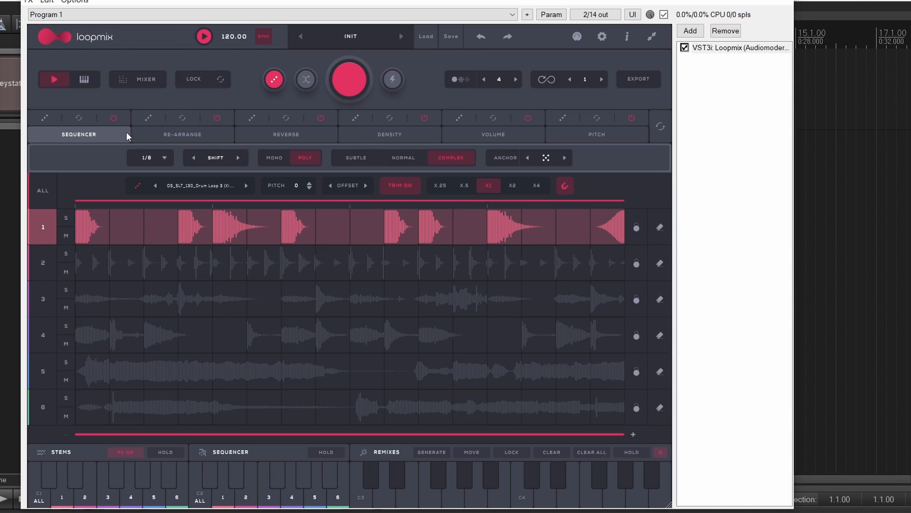
Step: Randomize the Sequencer pattern several times and clear it
click(44, 117)
click(44, 117)
click(43, 116)
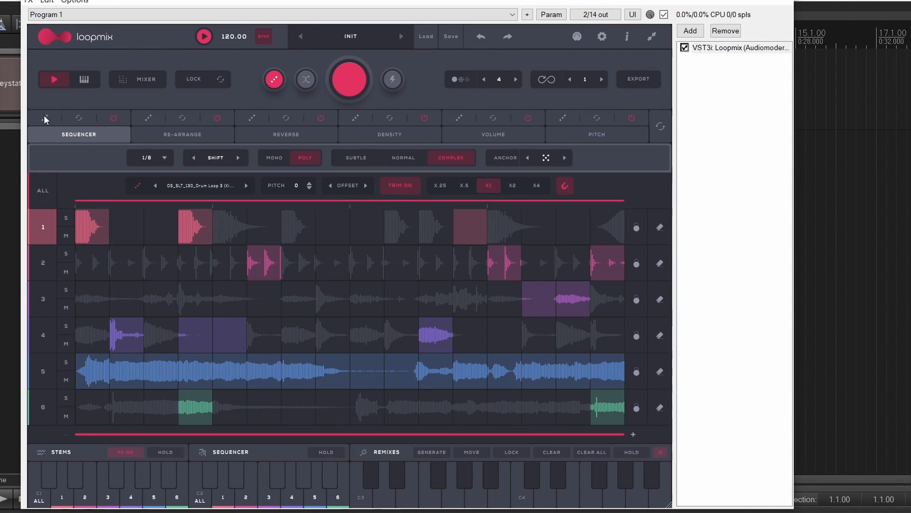
click(44, 117)
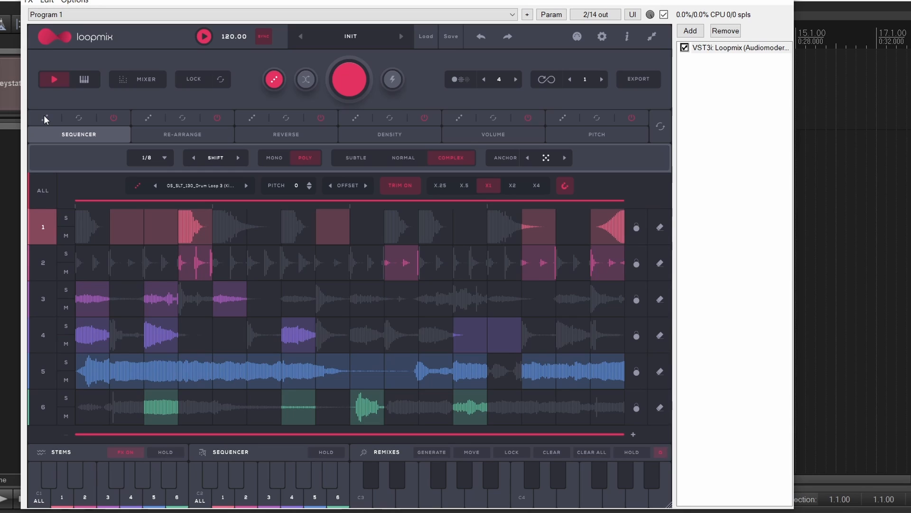
click(79, 117)
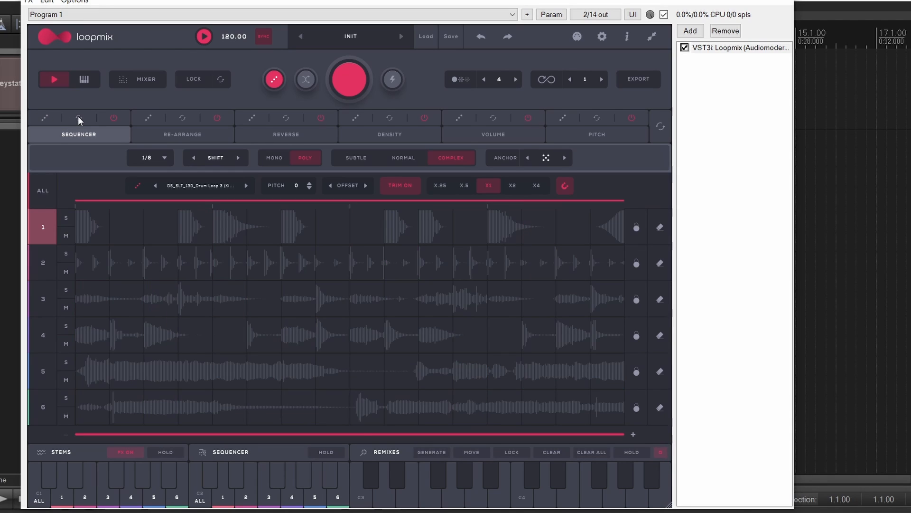
Step: Turn the Sequencer module off and generate several new random patterns with its own randomizer
click(113, 118)
click(40, 116)
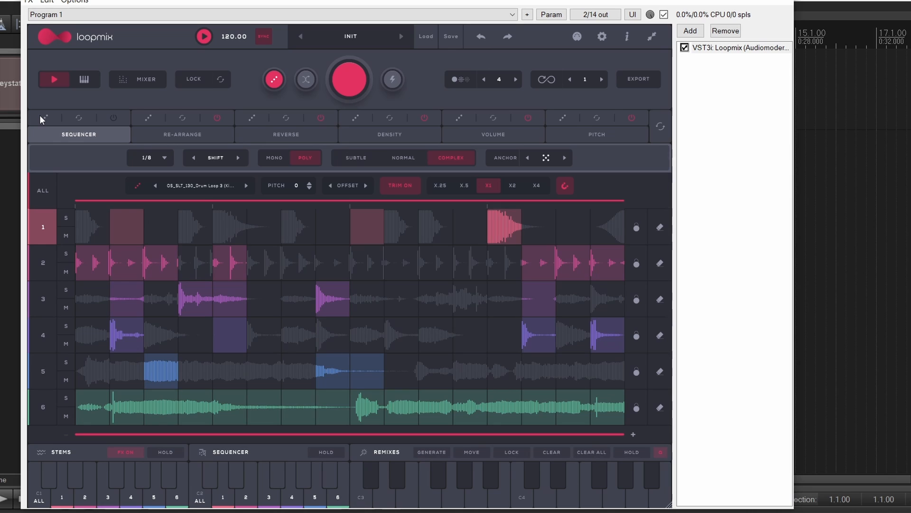
click(40, 115)
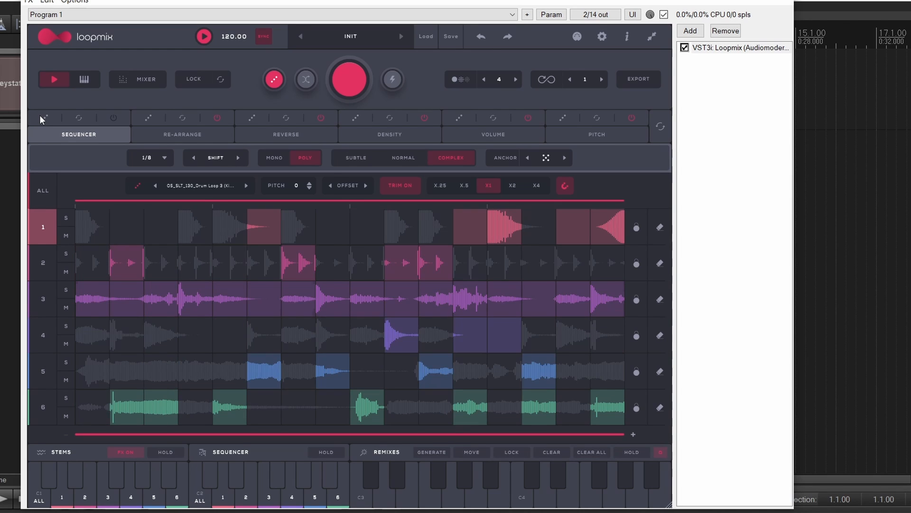
click(40, 116)
click(40, 116)
click(40, 116)
click(40, 115)
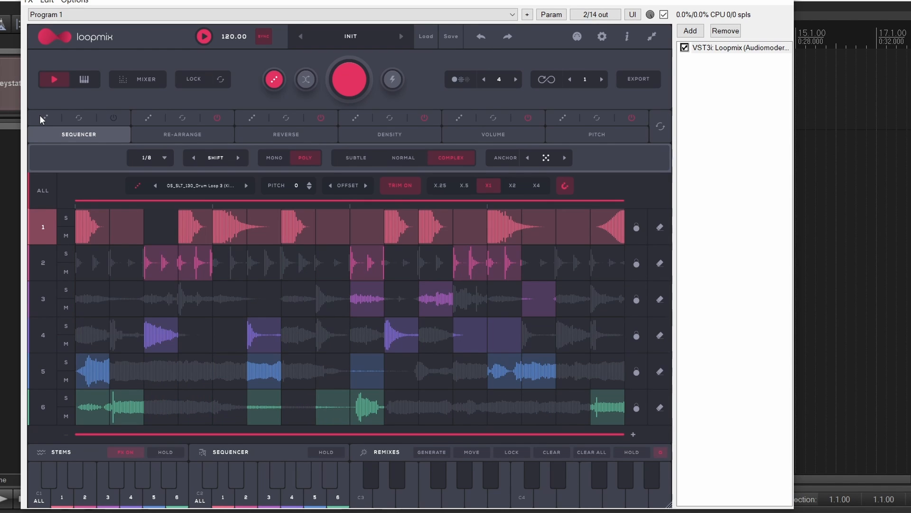
Step: Audition the randomized pattern and deactivate the last step of loop 6
key(space)
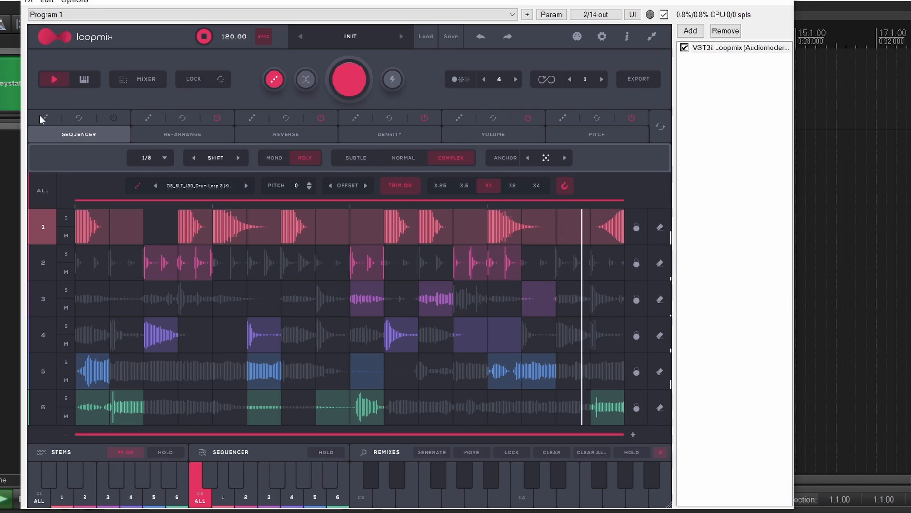
key(space)
click(609, 406)
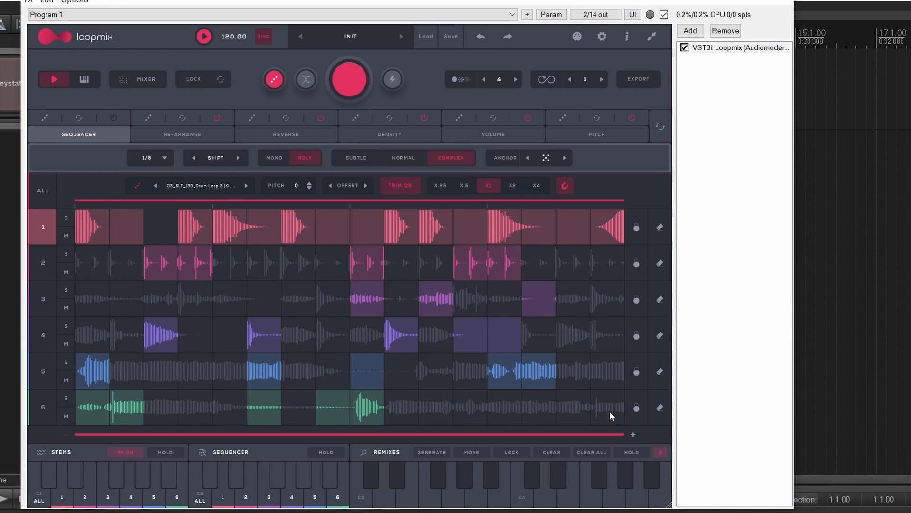
Step: Turn the Sequencer module back on and audition the pattern at a 1/16 rate
click(113, 121)
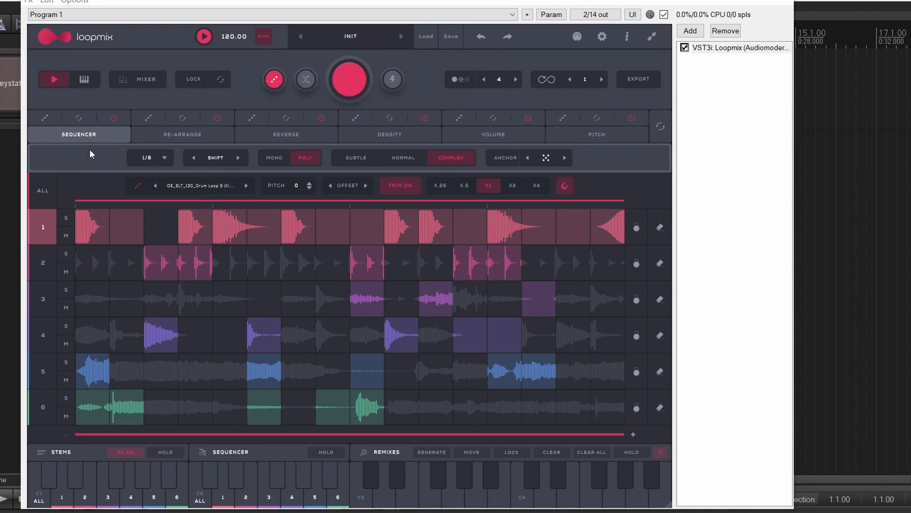
click(164, 158)
click(160, 259)
key(space)
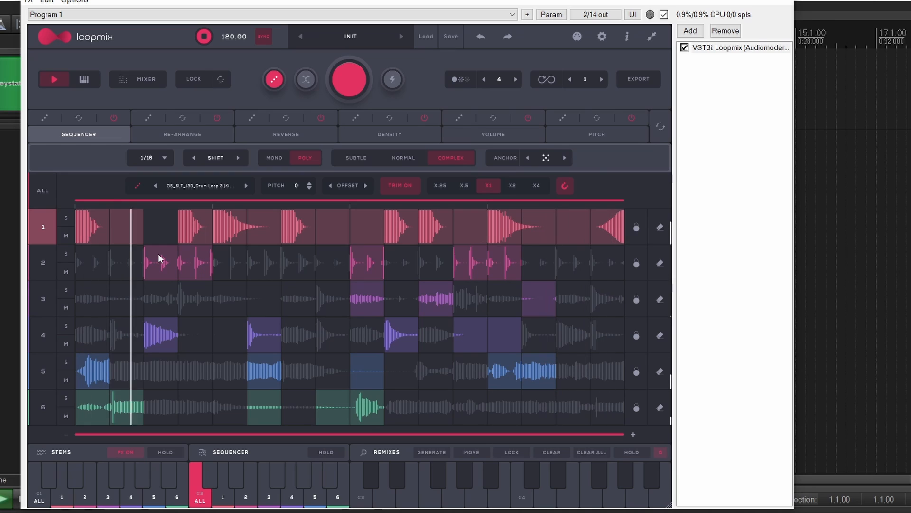
key(space)
Step: Set the Sequencer's rate to 1/4
click(142, 161)
click(150, 215)
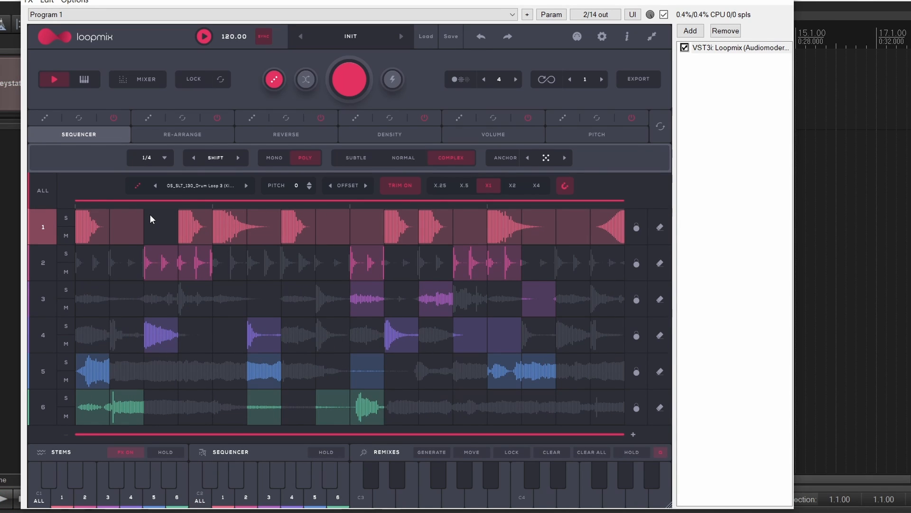
Step: Set the Sequencer's rate to 1/8, shift the whole pattern three steps right, and shift it three steps back left
key(space)
click(237, 158)
click(237, 157)
click(238, 158)
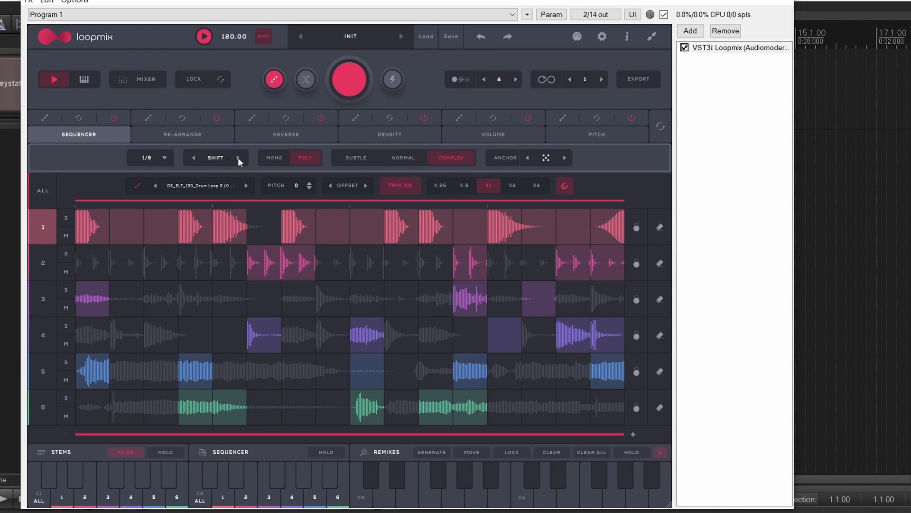
click(190, 158)
click(194, 158)
click(194, 158)
Step: Play the pattern while shifting it one step right and two steps left, and stop playback
key(space)
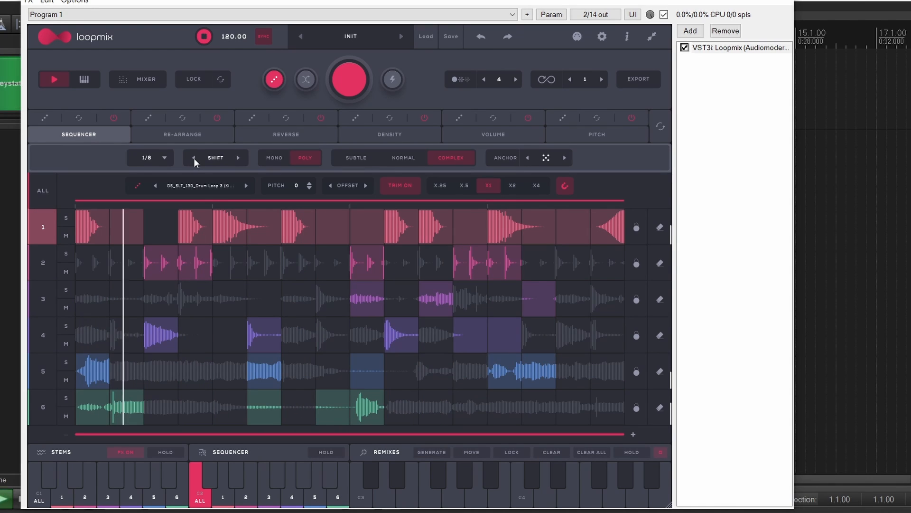
click(242, 158)
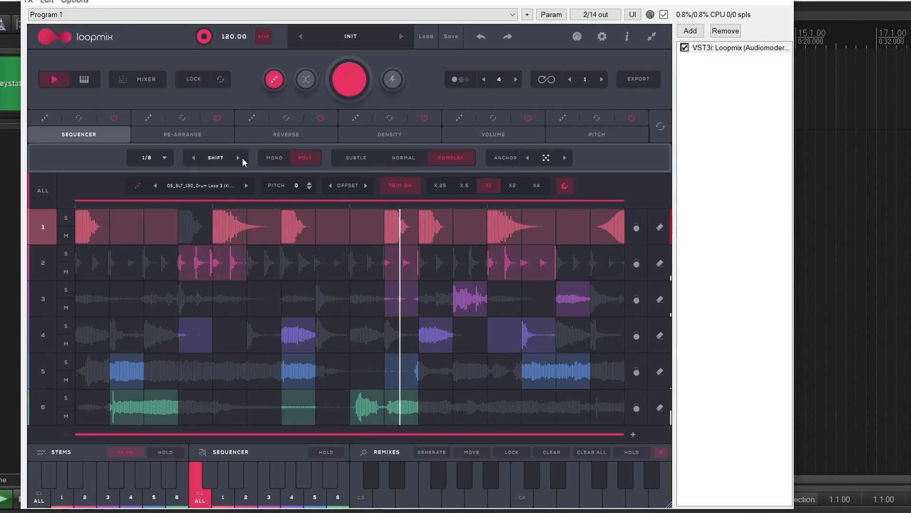
click(195, 158)
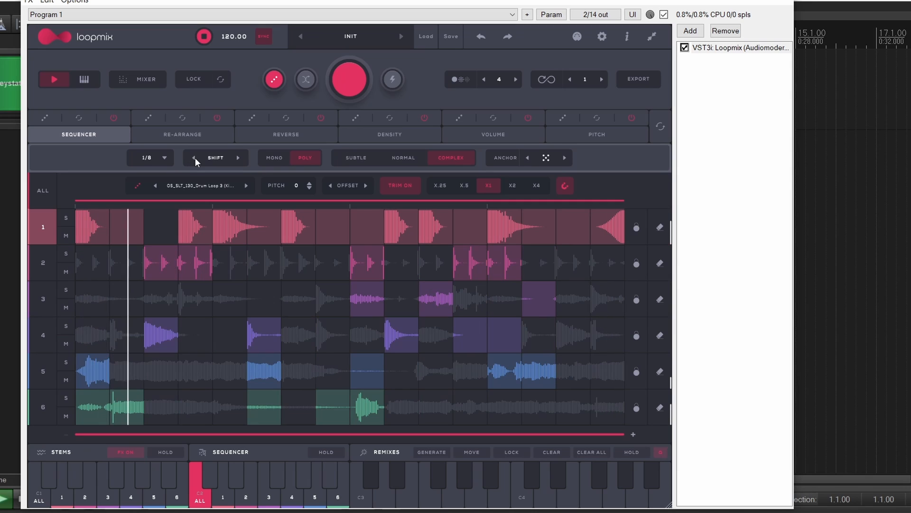
click(194, 157)
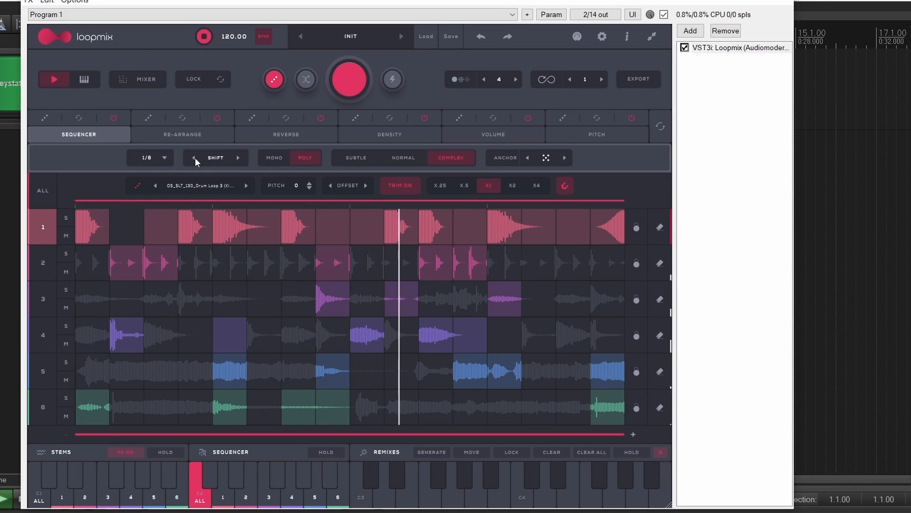
key(space)
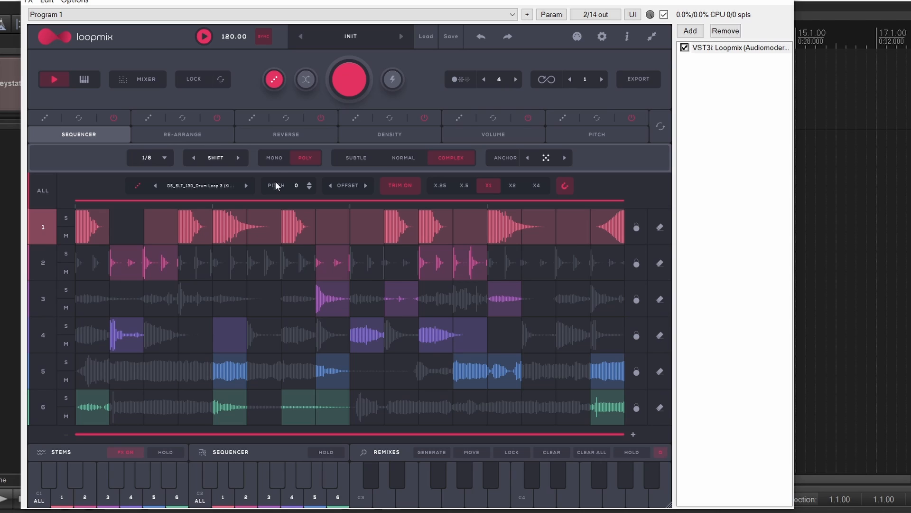
Step: Try the Sequencer's Mono mode and Subtle complexity, returning to Poly and Complex
click(275, 158)
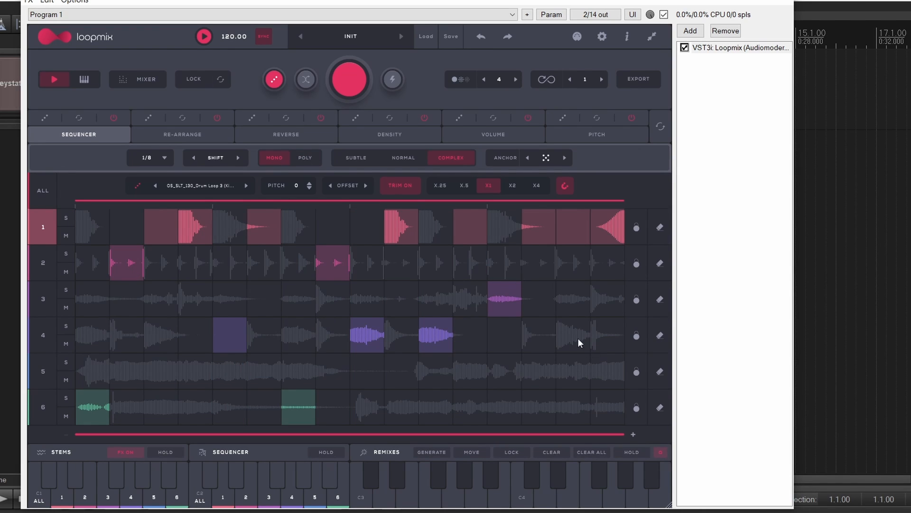
click(310, 158)
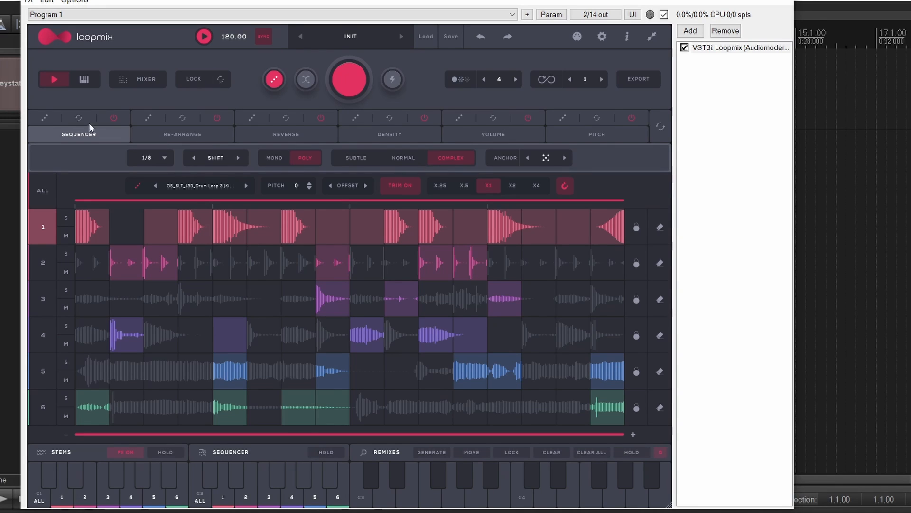
click(44, 116)
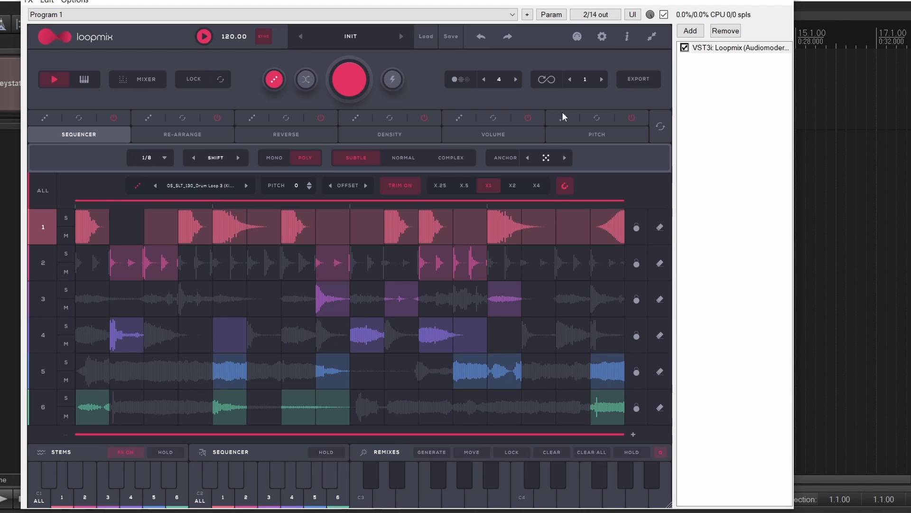
click(451, 159)
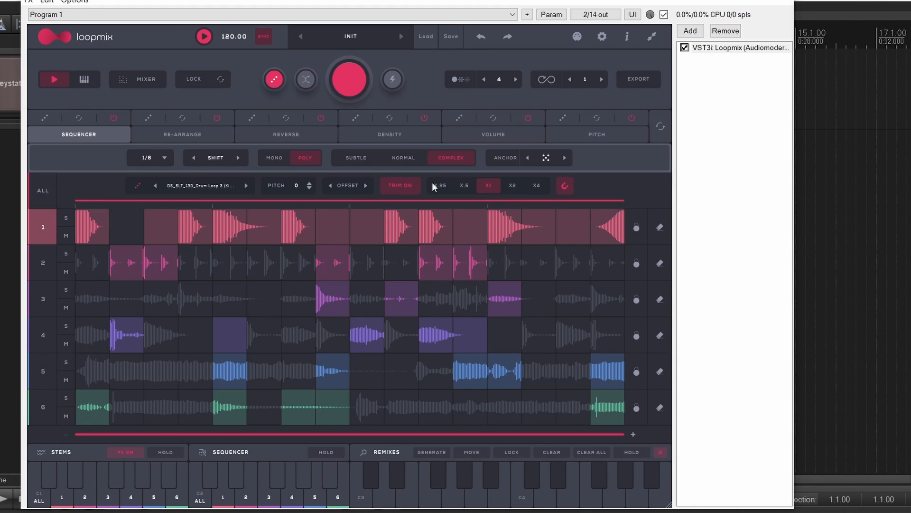
Step: In the Sequencer module, make steps 1 to 7 and 11 to 16 of loop 5 active
click(223, 135)
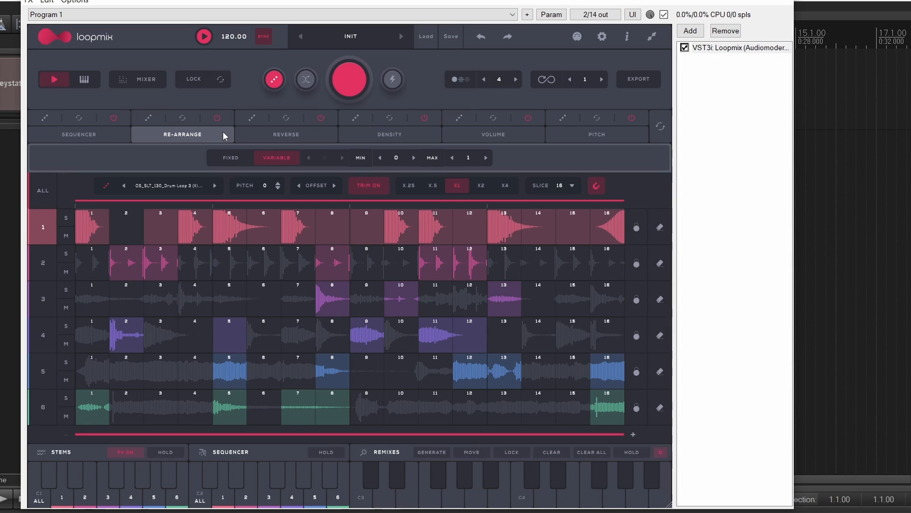
drag(93, 371, 161, 372)
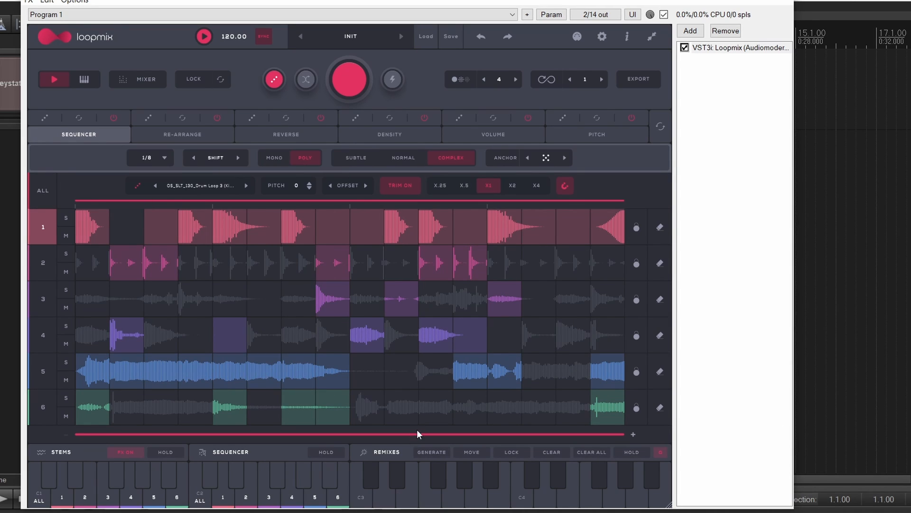
click(437, 369)
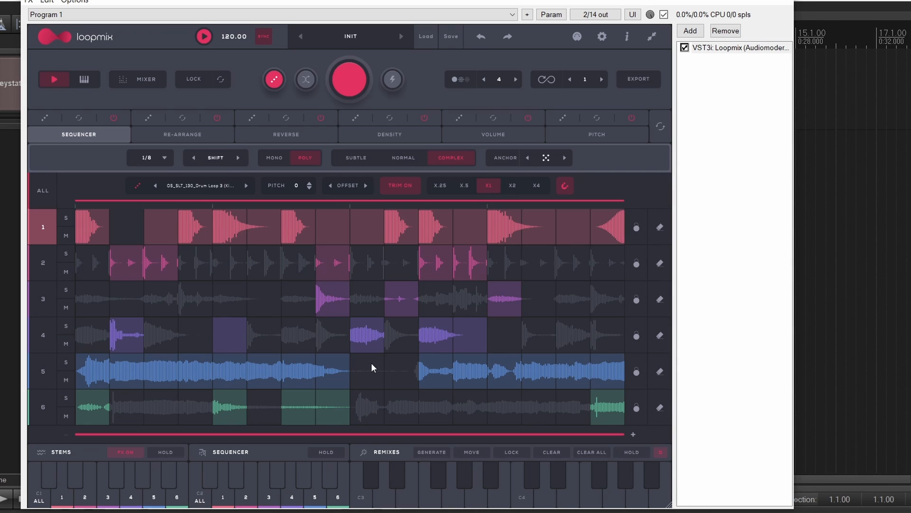
click(332, 370)
Step: Show the Re-Arrange module, solo loop 5 and audition it
click(193, 134)
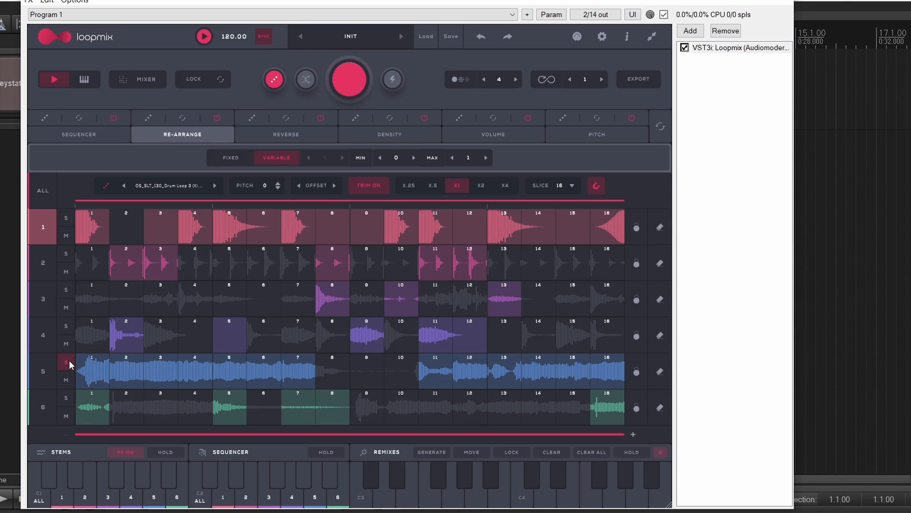
key(space)
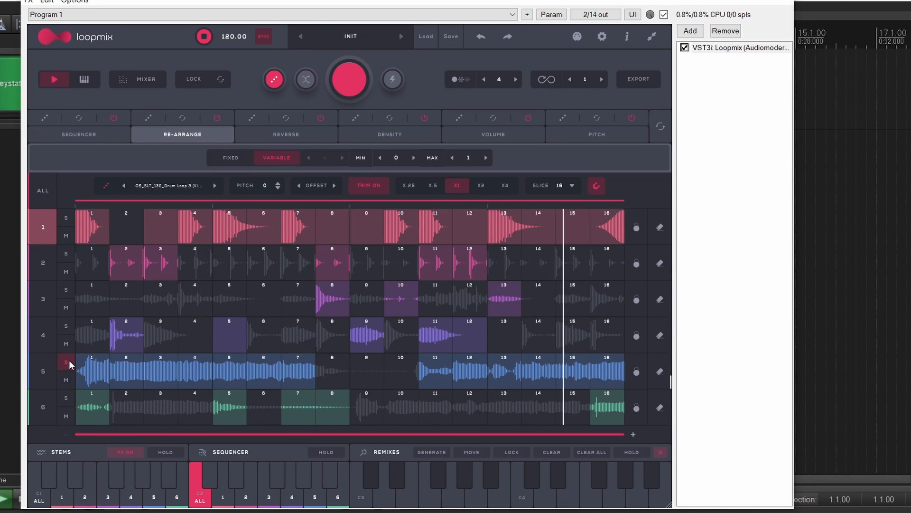
key(space)
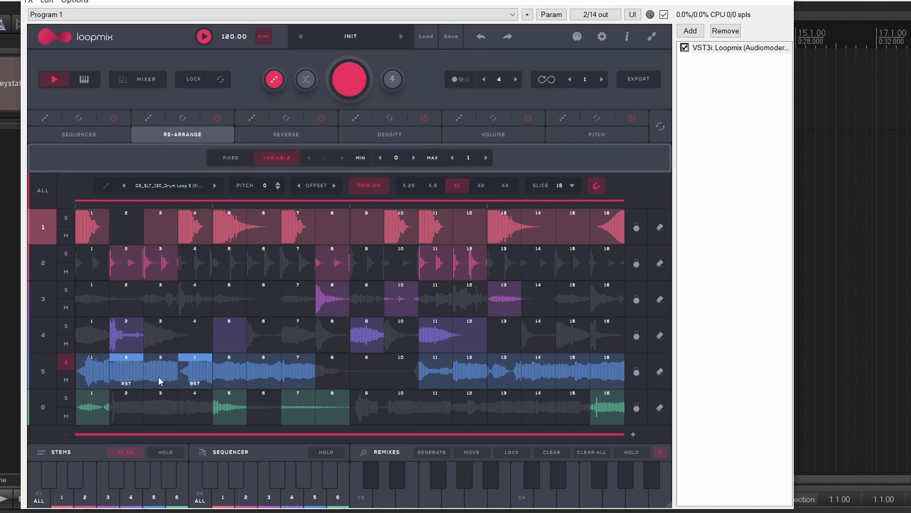
Step: Swap the slices in steps 2 to 6 and 12 to 15 of loop 5 for other slices and audition the result
drag(231, 372, 264, 371)
drag(299, 371, 160, 374)
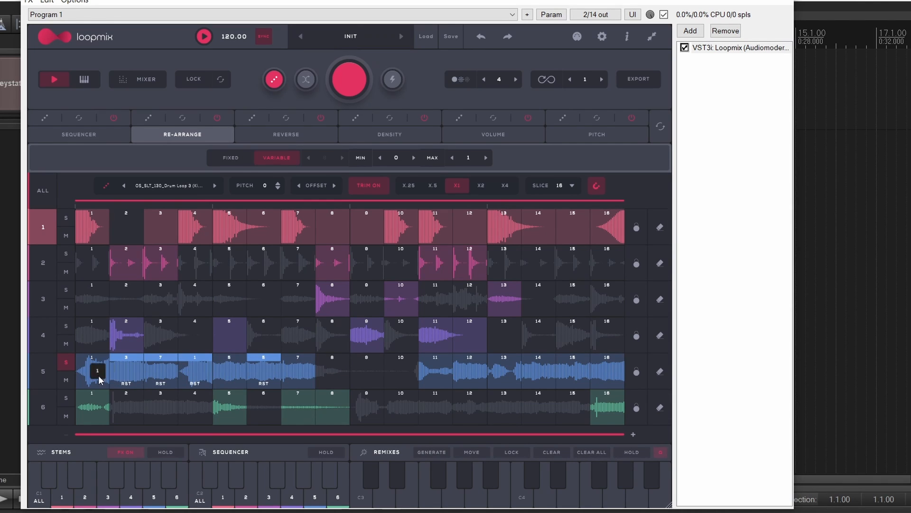
drag(226, 366, 240, 371)
drag(459, 372, 512, 370)
mouse_move(545, 372)
mouse_down()
mouse_move(485, 371)
mouse_move(541, 371)
mouse_up()
drag(619, 371, 580, 371)
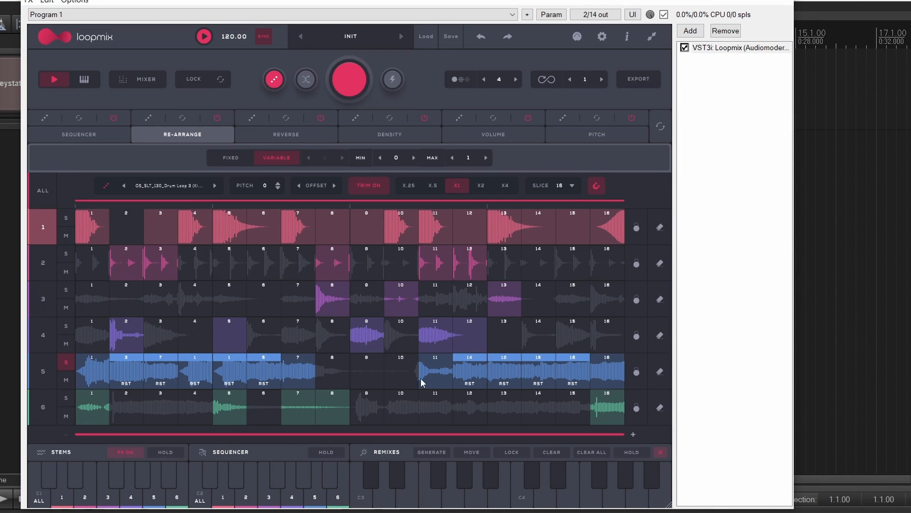
drag(422, 377, 459, 377)
key(space)
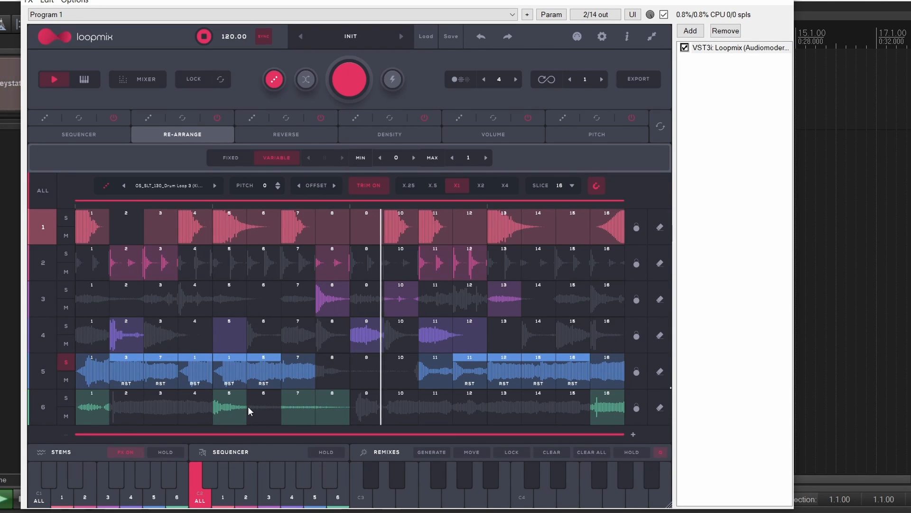
key(space)
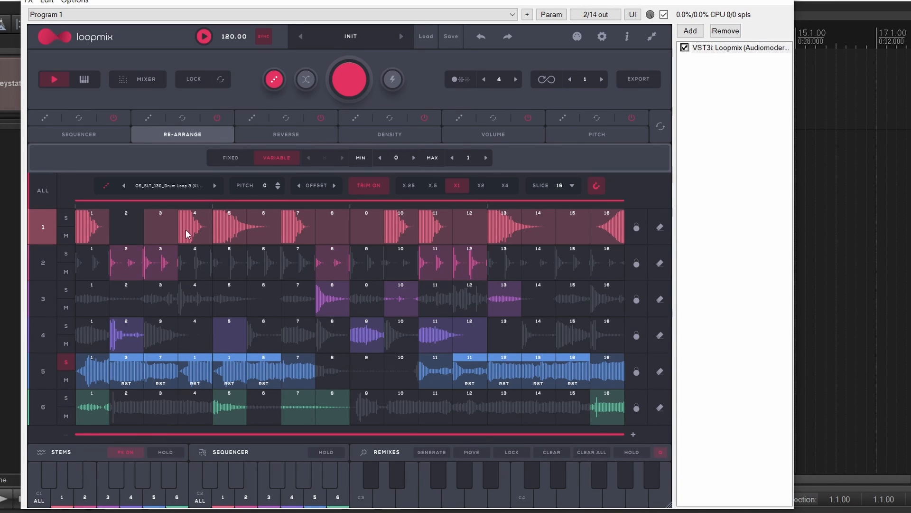
Step: Try Fixed randomization for the Re-Arrange module with a higher amount than 4
click(226, 158)
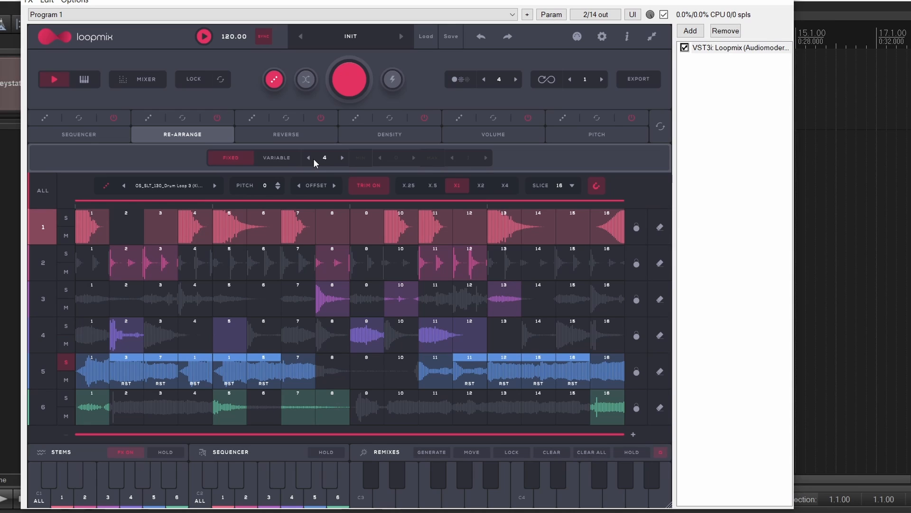
click(341, 158)
click(341, 158)
click(341, 158)
Step: Set Re-Arrange randomization to Variable with a minimum of 4 and a maximum of 9, and audition all loops without solo
click(285, 162)
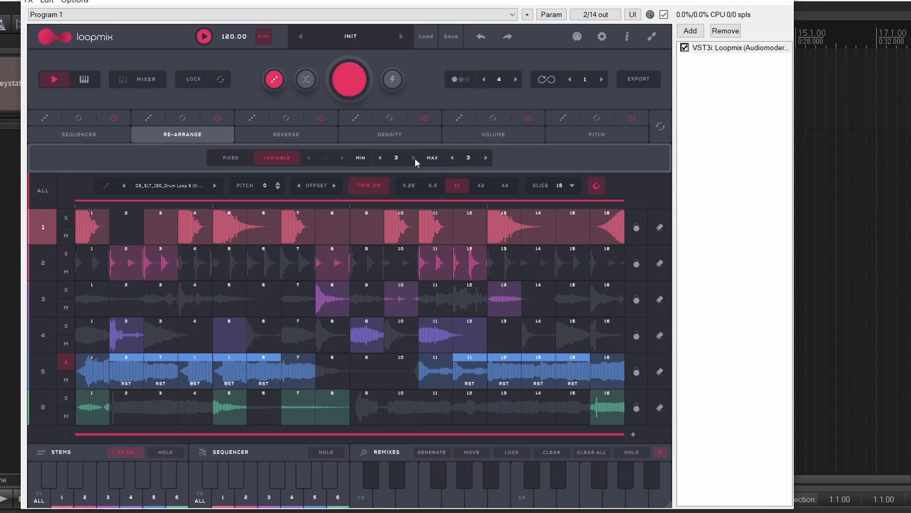
click(483, 157)
click(484, 157)
click(485, 157)
key(space)
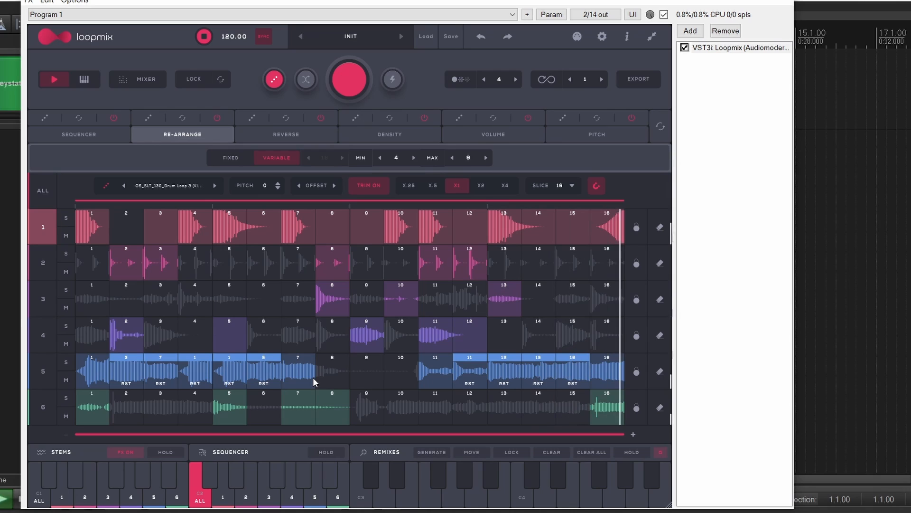
key(space)
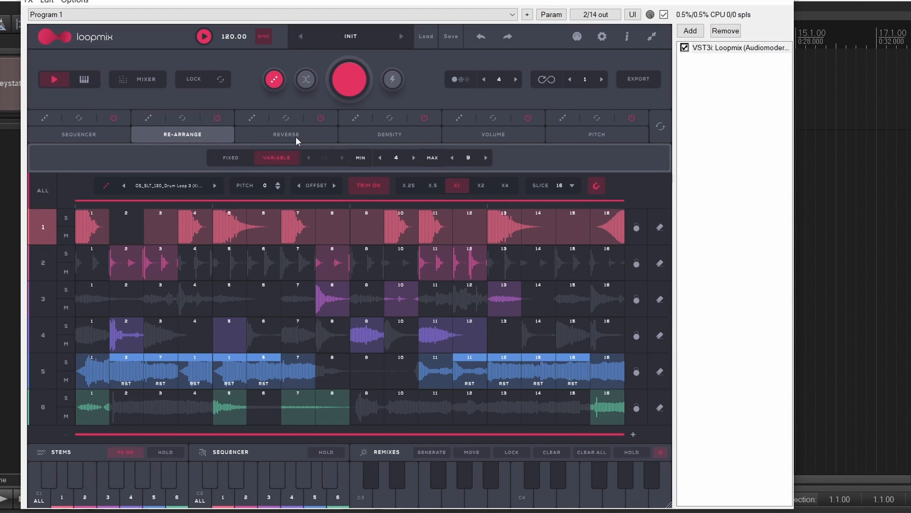
Step: In the Reverse module, reverse step 9 of loop 4, the last steps of loops 5 and 6, and step 10 of loop 1
click(295, 137)
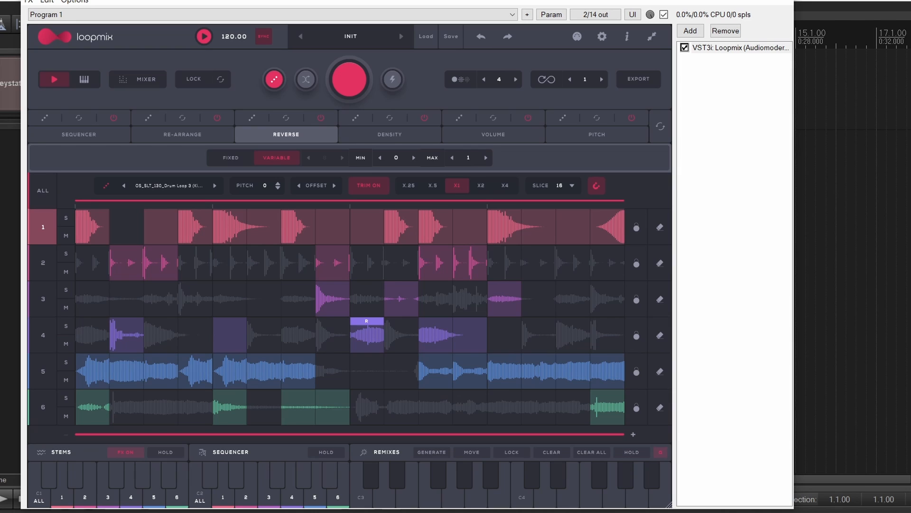
click(602, 382)
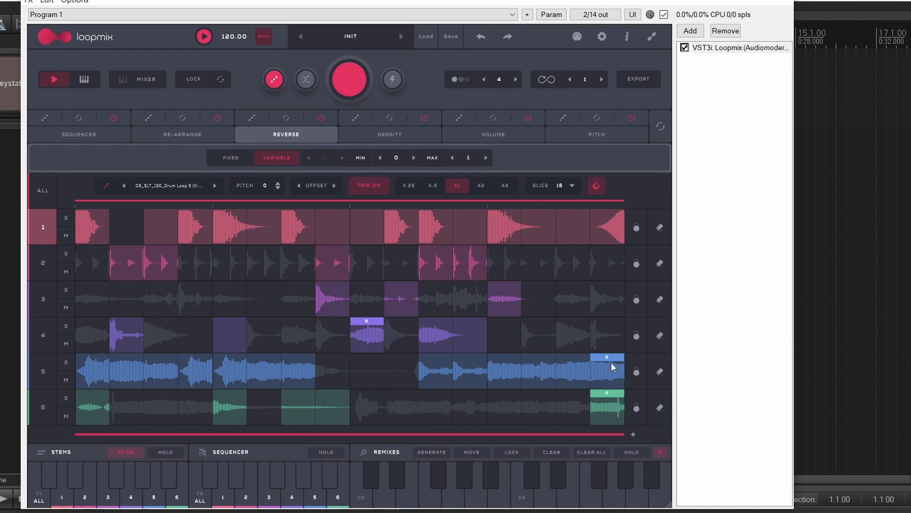
click(402, 229)
Step: During playback, compare loop 6's last step unreversed and reversed, and reverse steps 7 and 15 of loop 5
key(space)
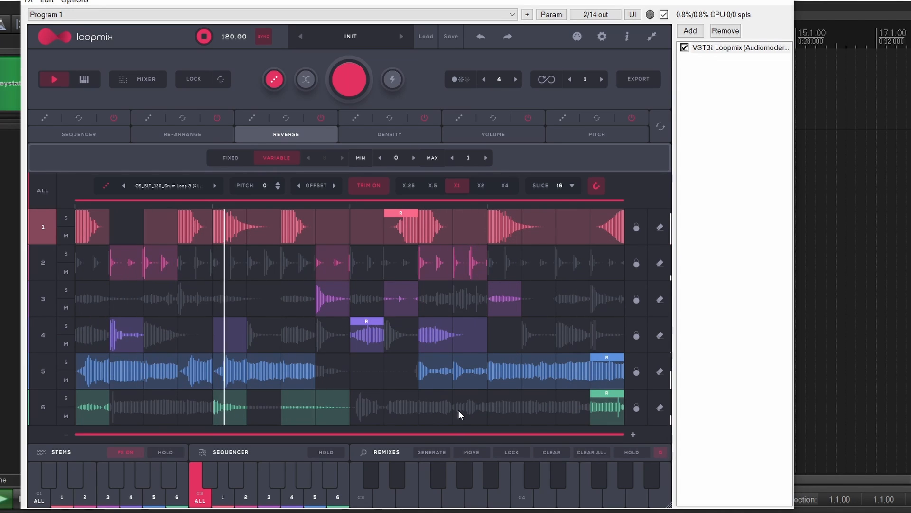
click(605, 411)
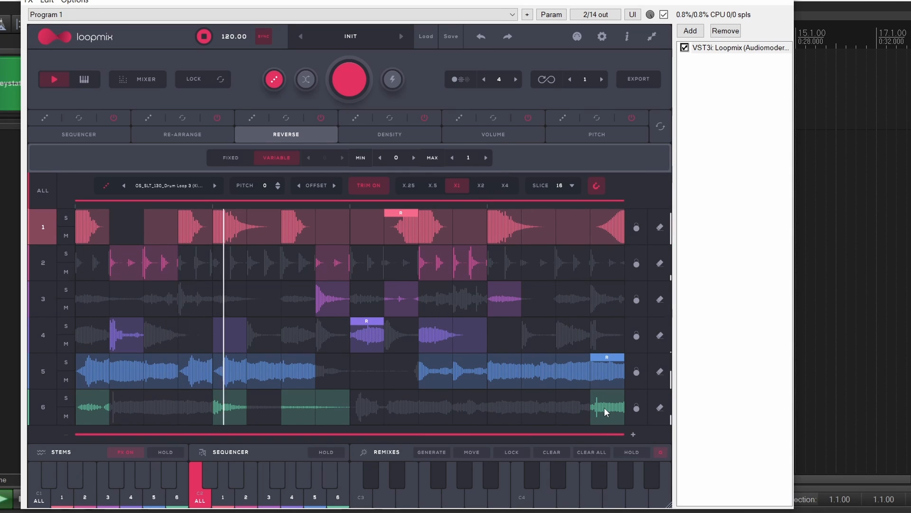
click(578, 379)
click(600, 407)
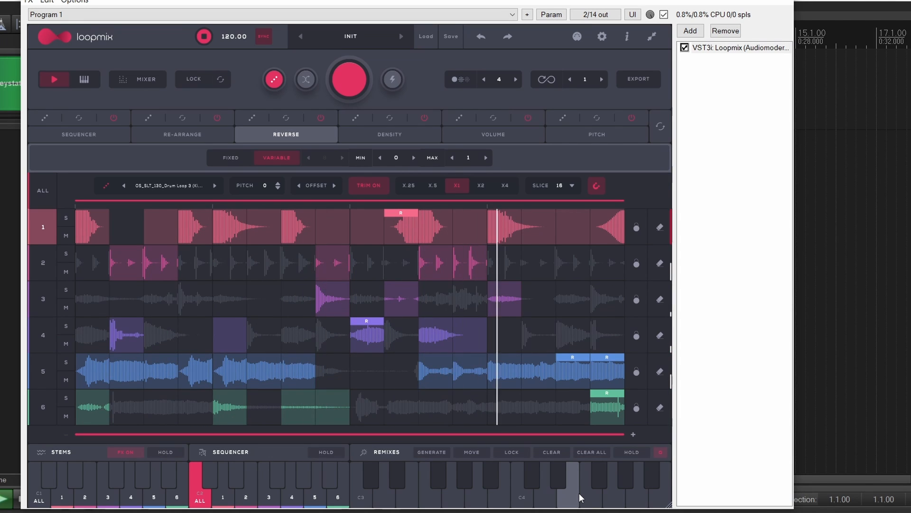
click(287, 363)
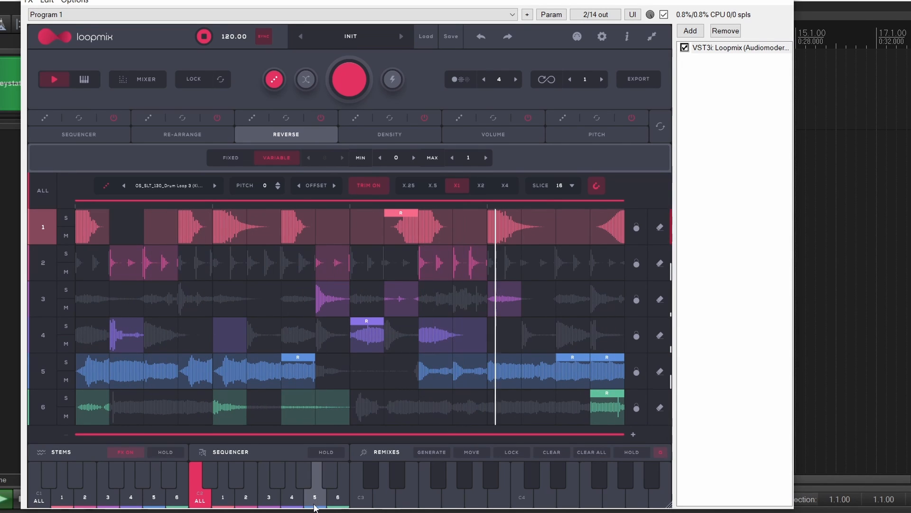
key(space)
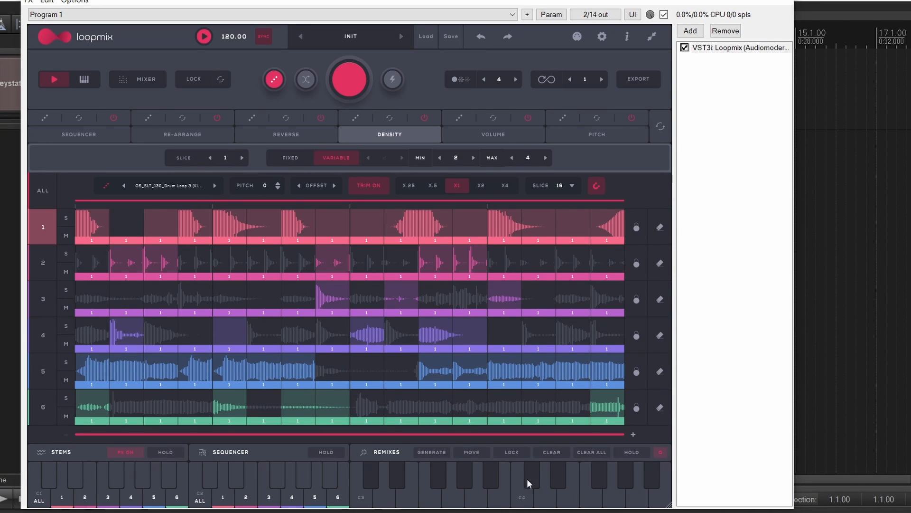
Step: In the Density module, add repeats to step 11 of loop 2, audition them, and give step 13 of loop 5 a density of 4
click(438, 264)
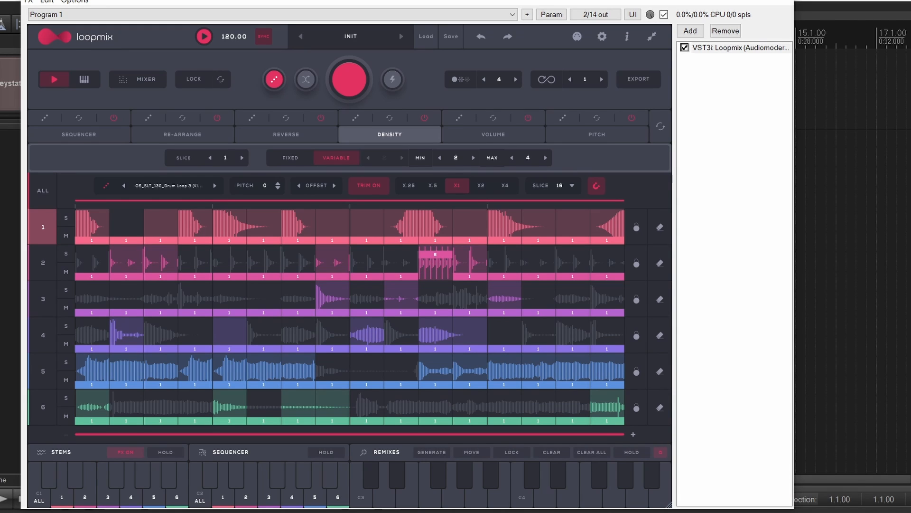
key(space)
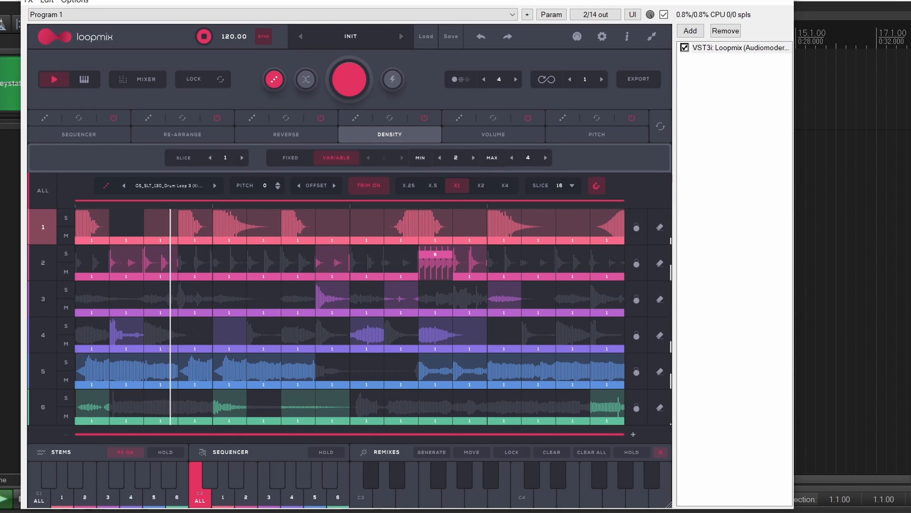
key(space)
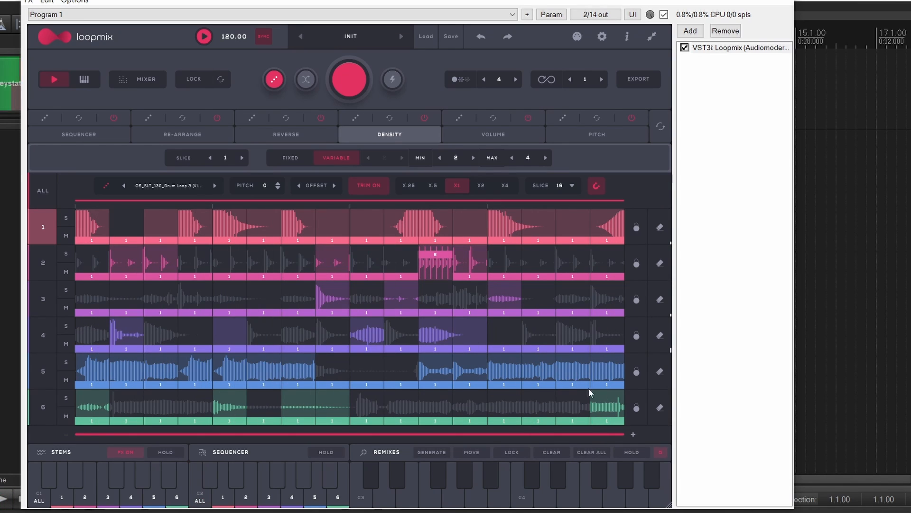
click(509, 374)
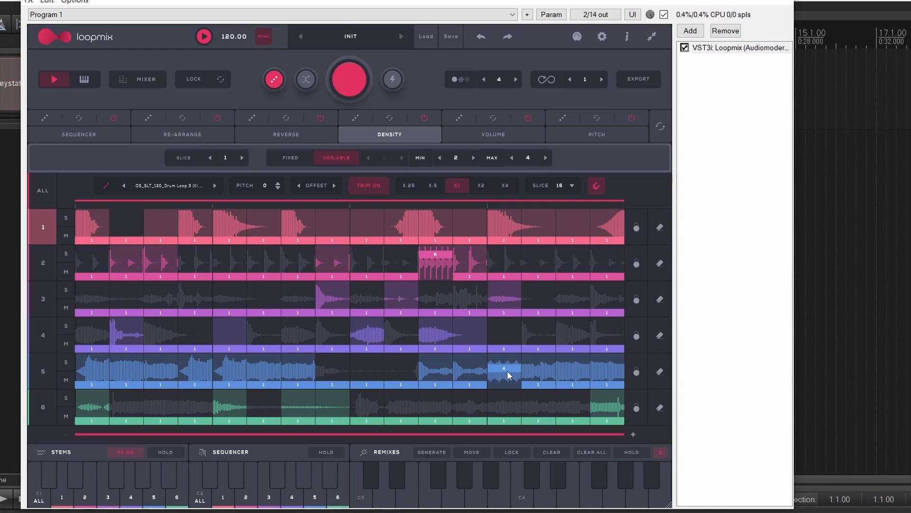
Step: During playback, try different densities on the last step of loop 6 and leave it at 4
key(space)
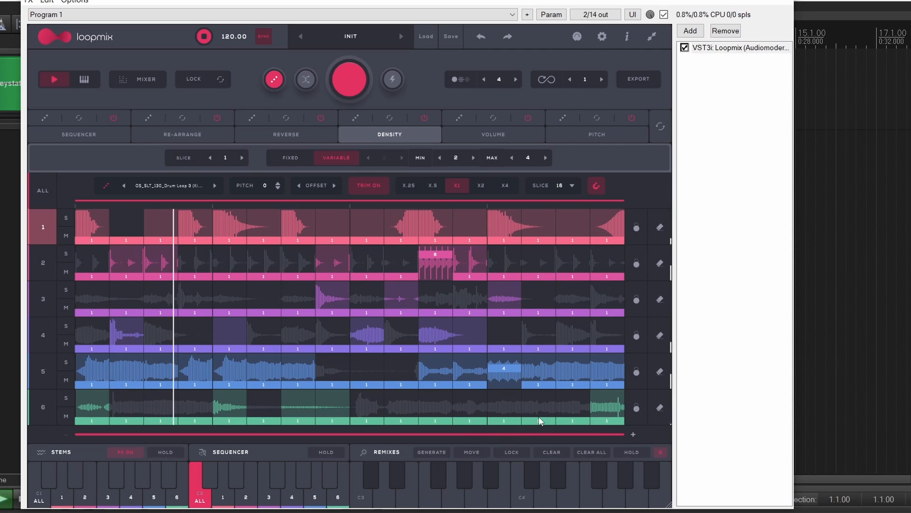
click(610, 399)
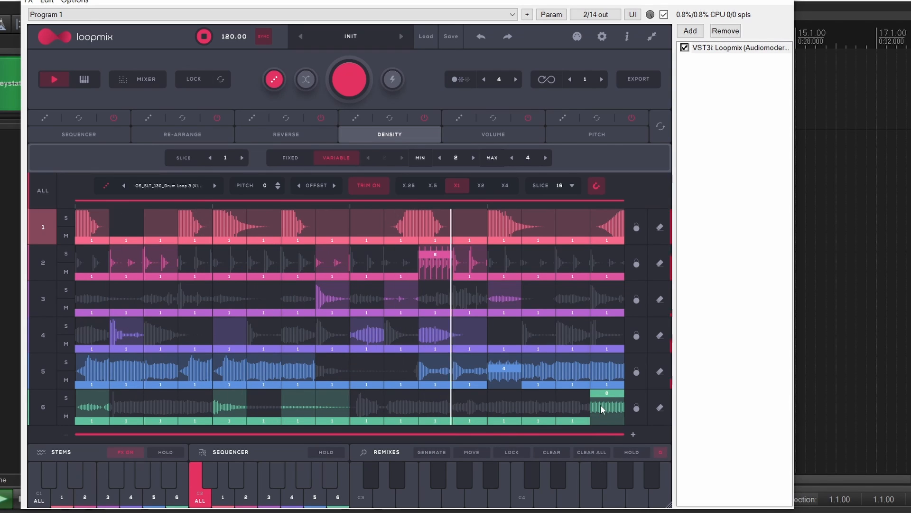
click(602, 403)
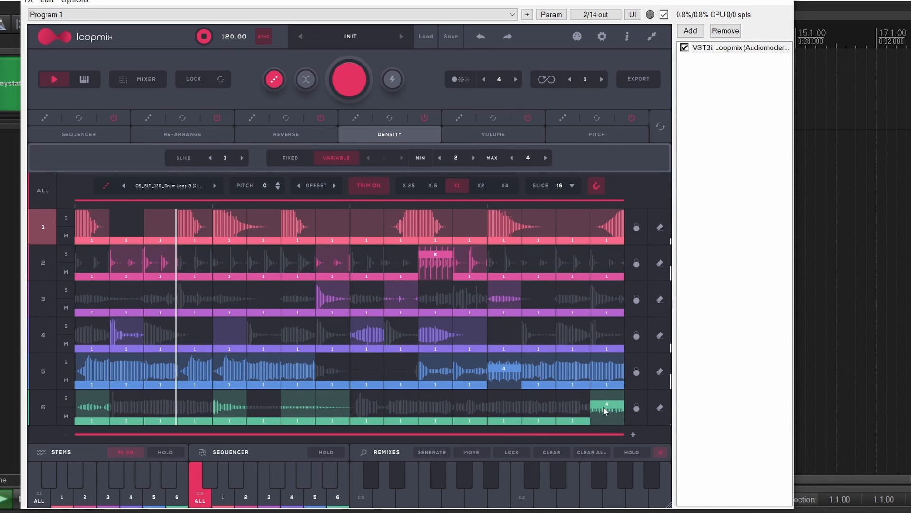
click(603, 409)
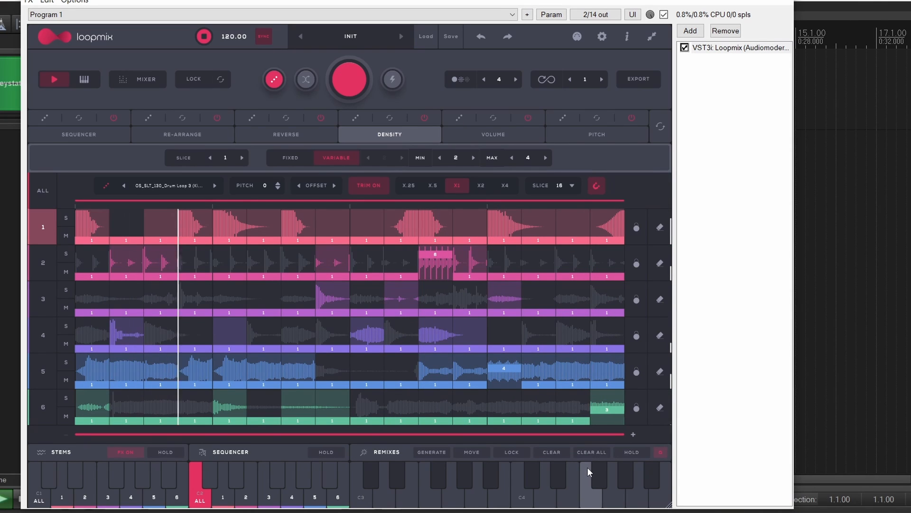
mouse_move(604, 411)
mouse_down()
mouse_move(606, 401)
mouse_move(601, 430)
mouse_move(603, 407)
mouse_move(600, 428)
mouse_move(603, 417)
mouse_up()
key(space)
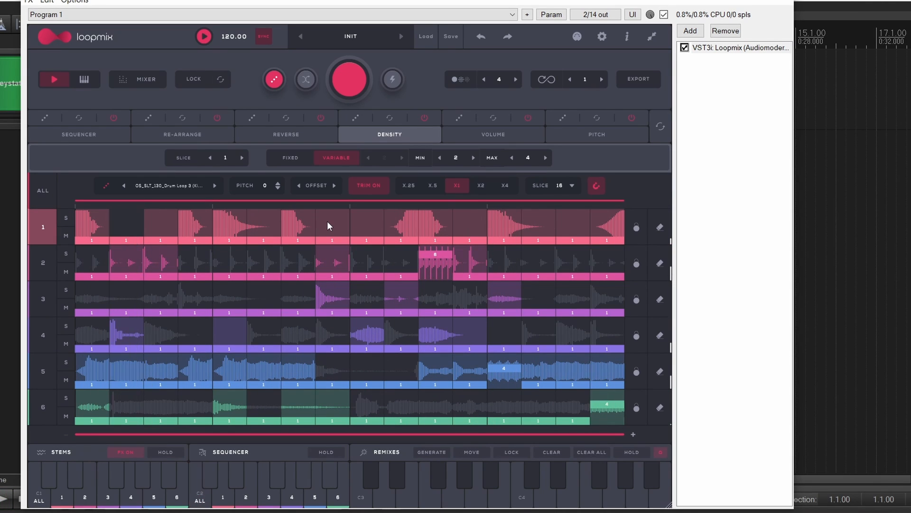
Step: For loop 6, disable the last sequencer step and enable step 10, and audition step 10 with a density of 4
click(93, 134)
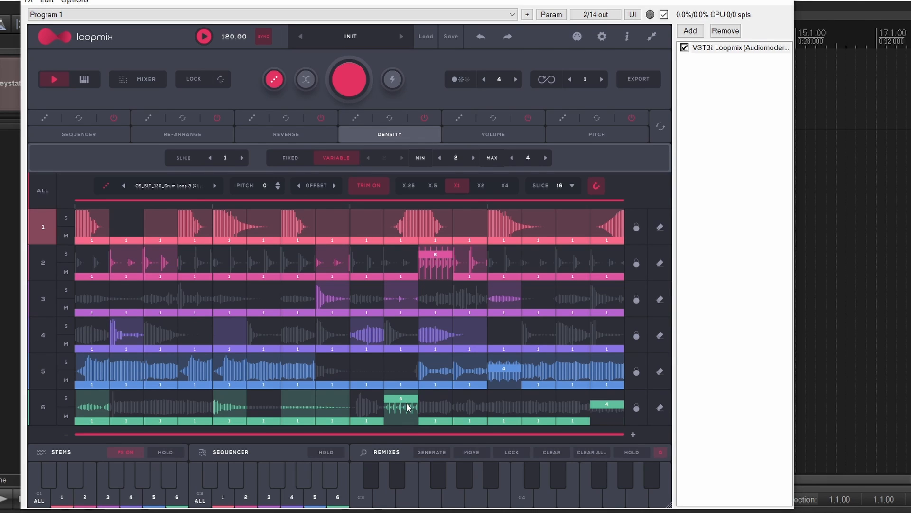
drag(406, 403, 406, 405)
key(space)
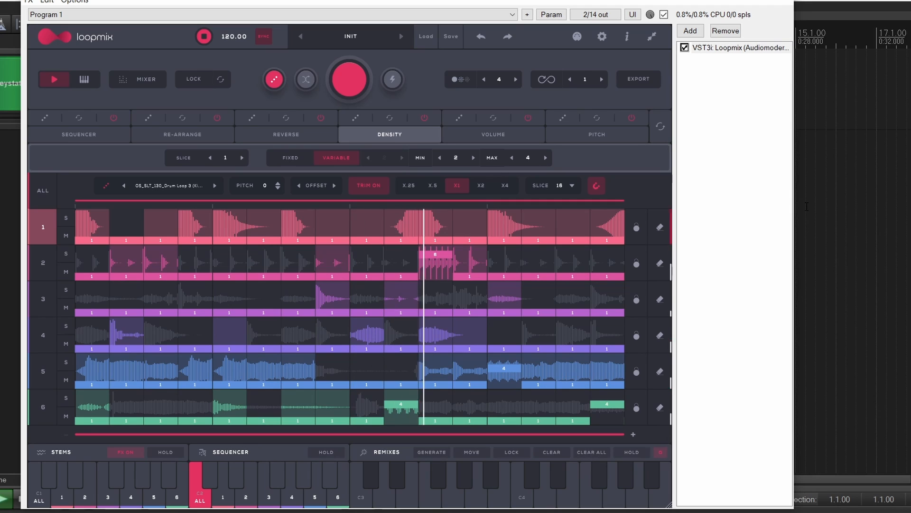
key(space)
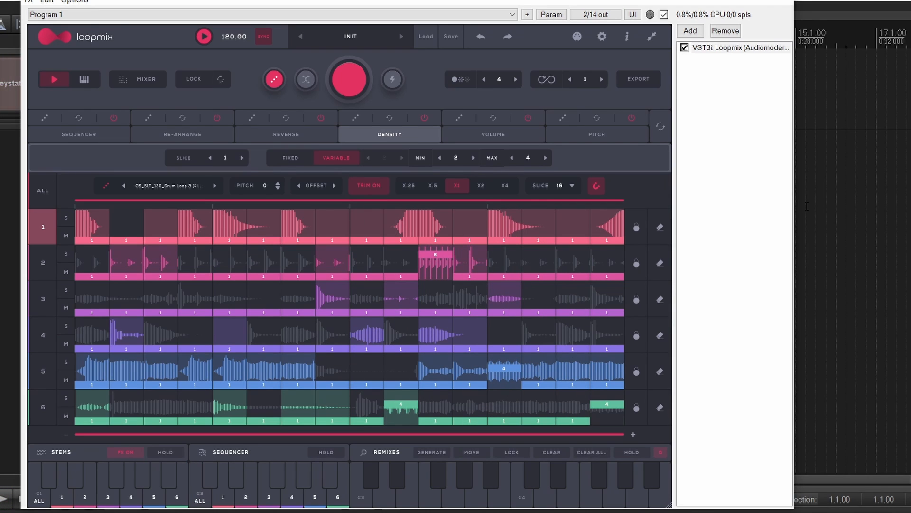
Step: In the Volume module, lower steps 14 to 16 of loop 5 in a rising pattern starting at 41
click(499, 135)
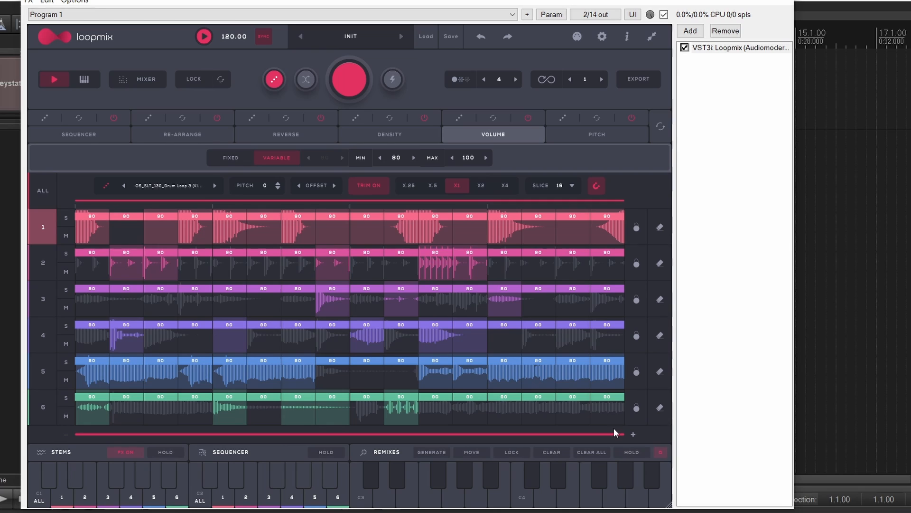
drag(531, 372, 610, 367)
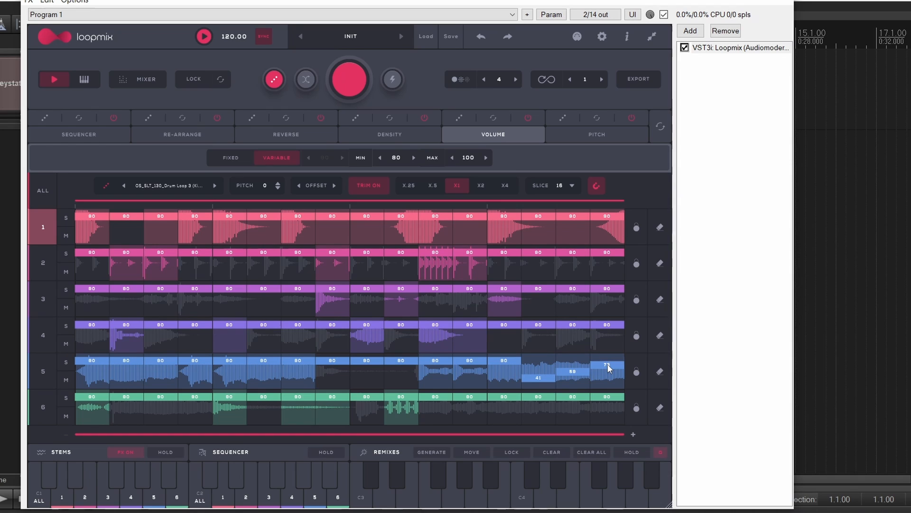
key(space)
Step: In the Pitch module, examine the available scales and keep Minor
click(615, 137)
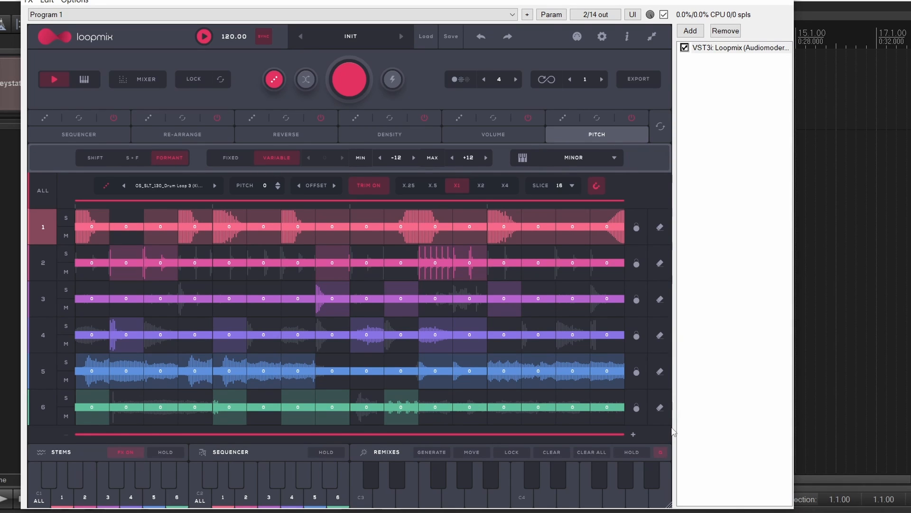
click(518, 467)
click(591, 159)
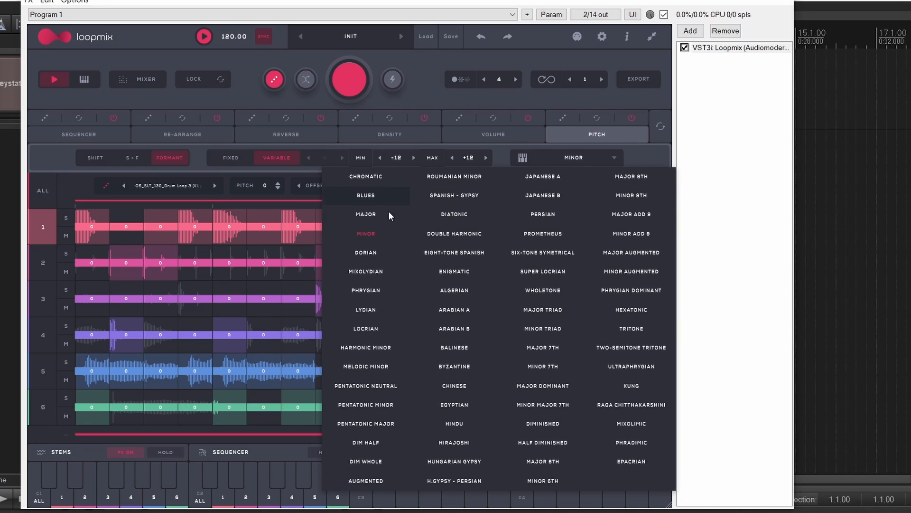
click(639, 156)
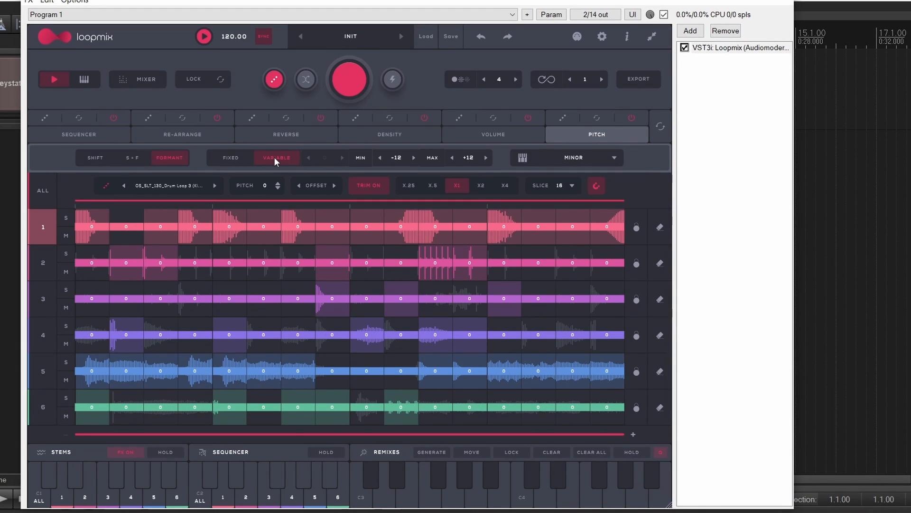
Step: Set the pitch mode to S + F and, with playback running, pitch steps 14 to 16 of loop 5 to -5, -12 and -12
click(91, 159)
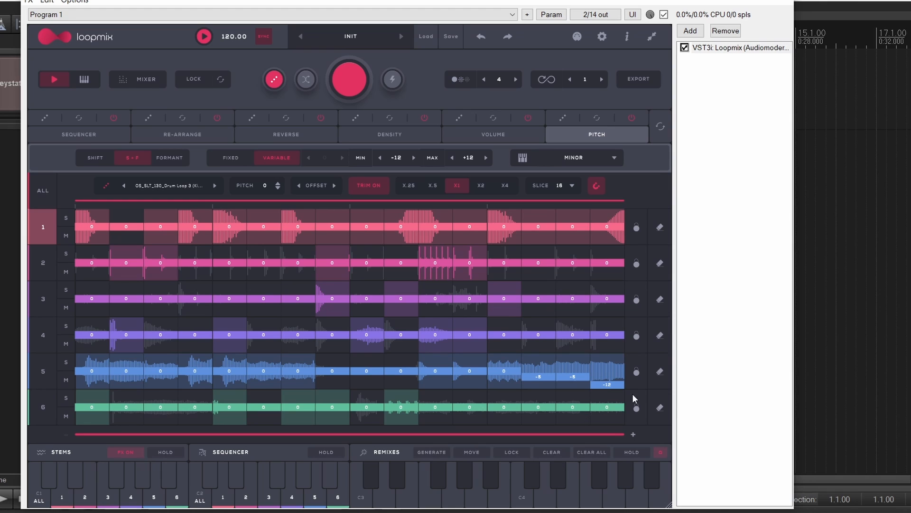
key(space)
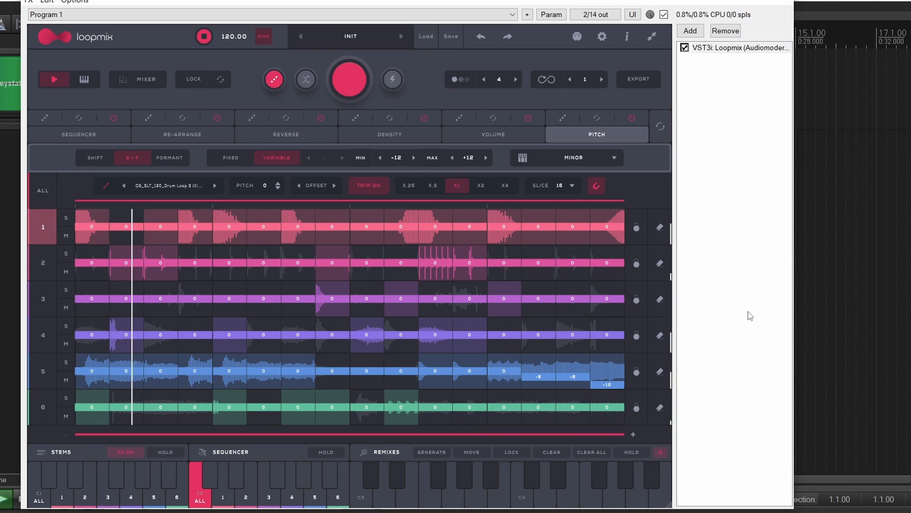
drag(586, 376, 590, 420)
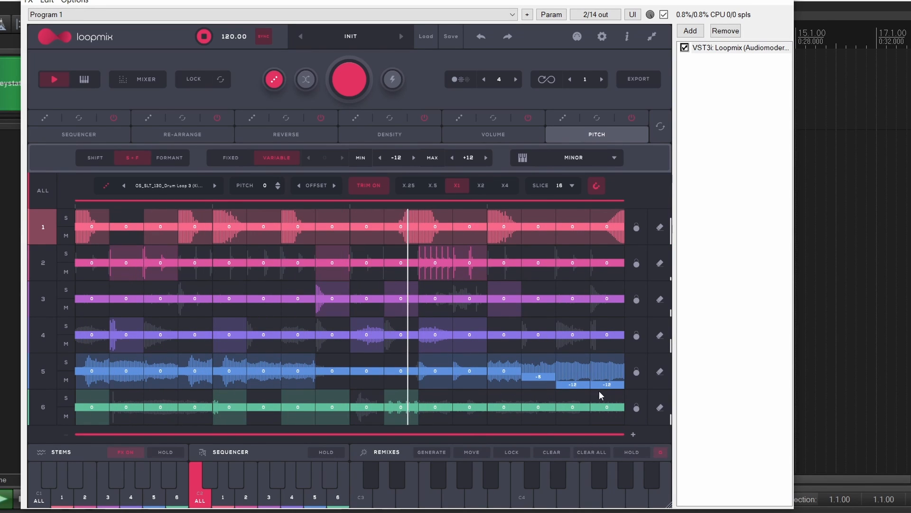
Step: During playback, try loop 5's last step at +12, return it to -12, and set step 7 to +12
drag(600, 391, 620, 304)
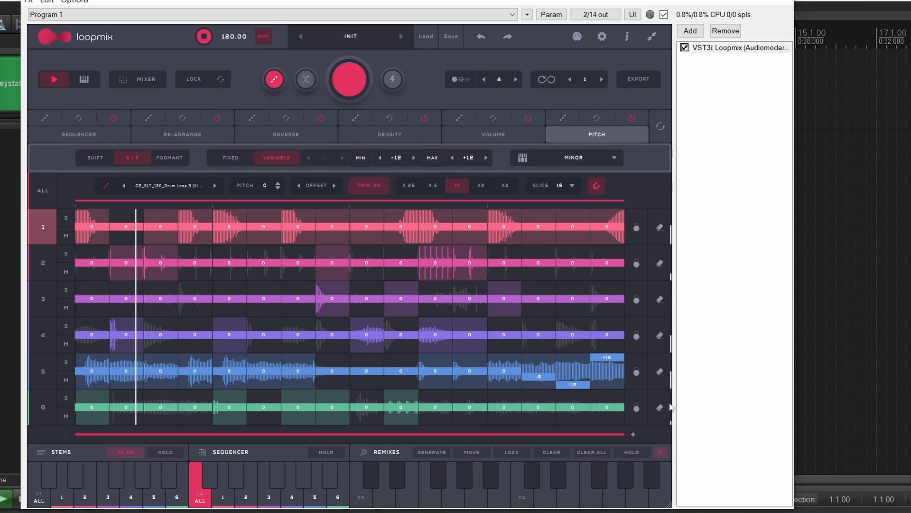
drag(613, 359, 615, 447)
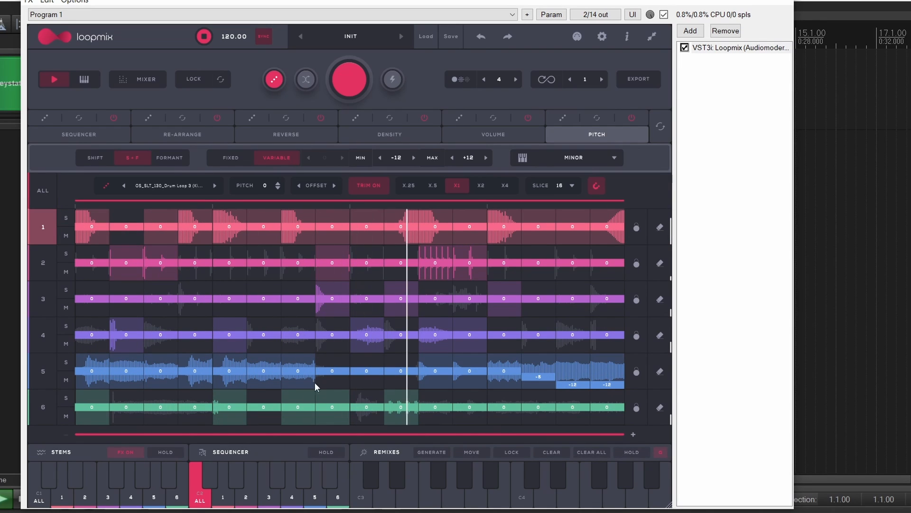
drag(311, 377, 301, 303)
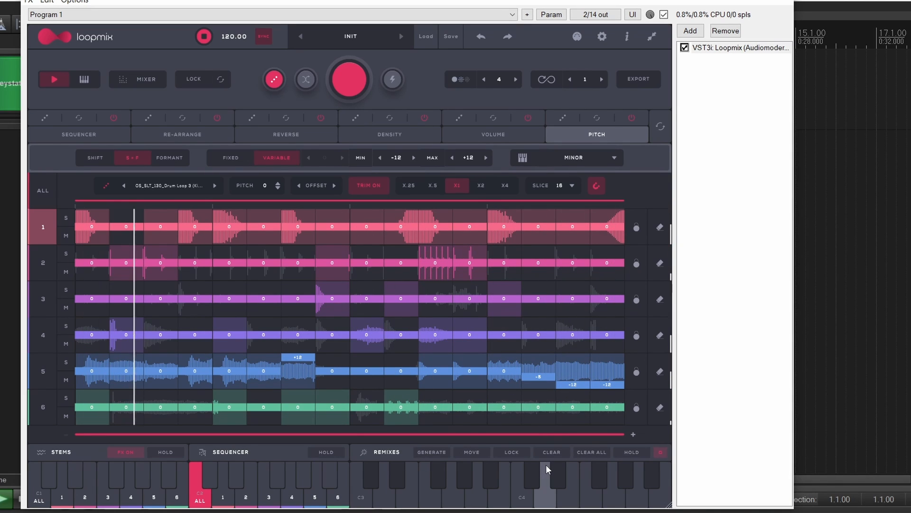
key(space)
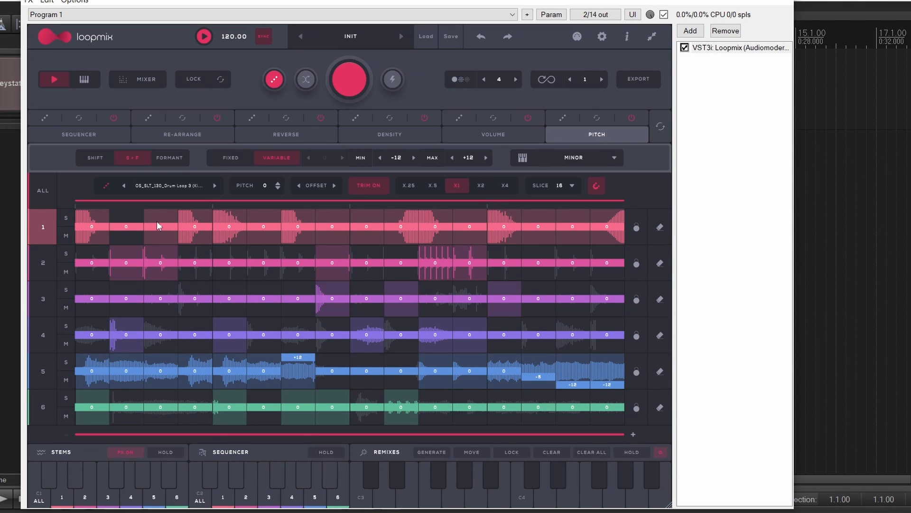
Step: Look through the sample browser, and select each loop in turn down to loop 6 and back up to loop 1 to view its settings
click(163, 185)
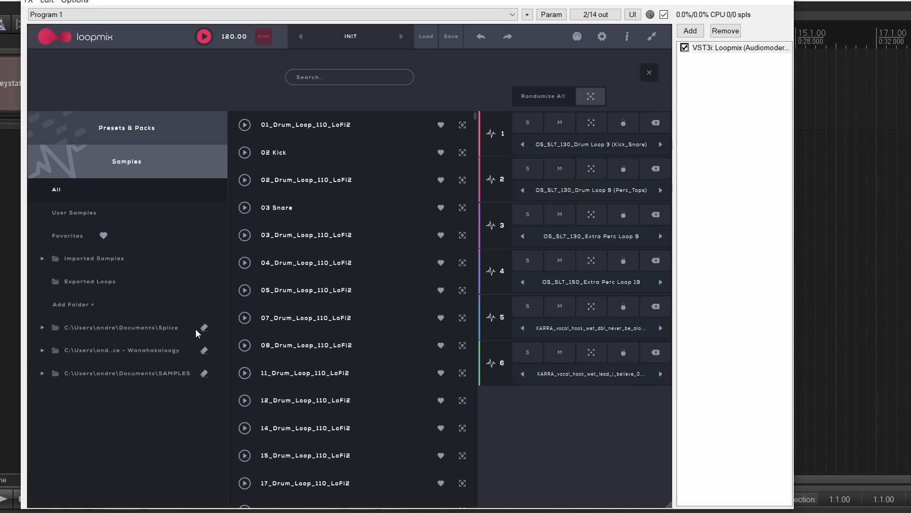
drag(321, 292, 299, 304)
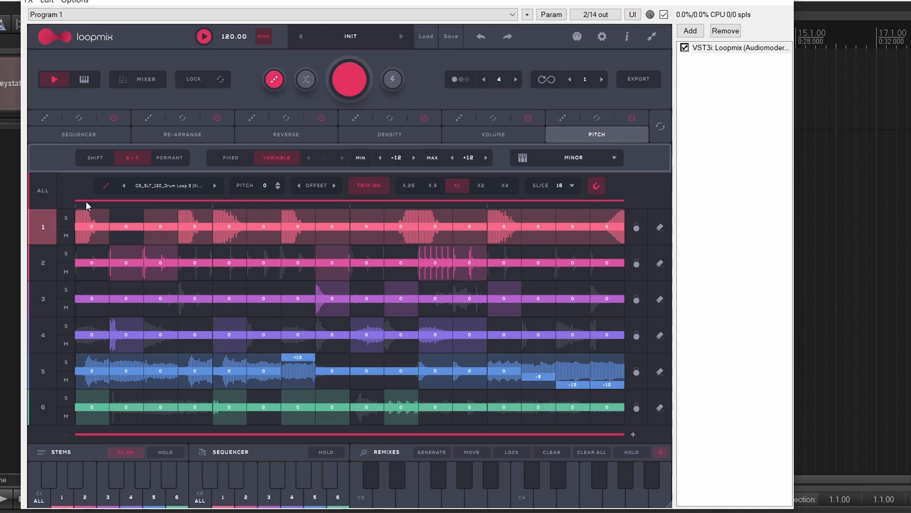
click(40, 274)
click(42, 299)
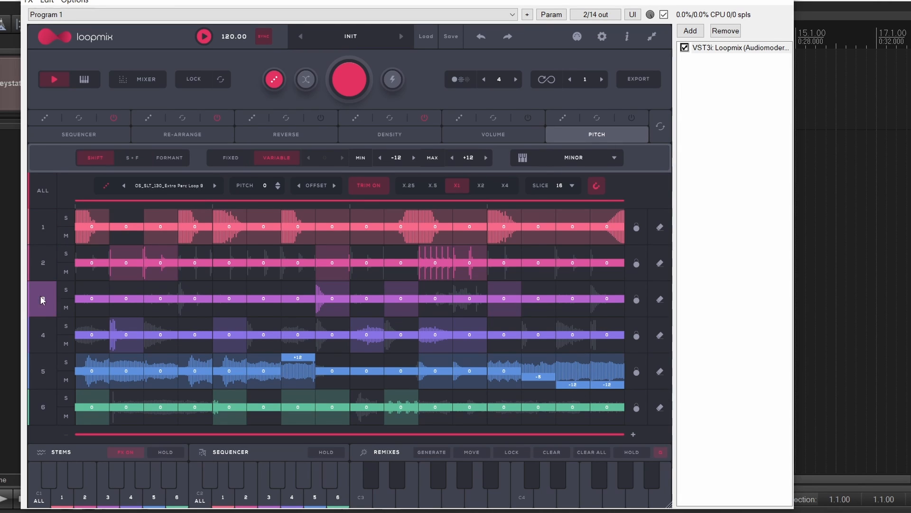
click(42, 335)
click(42, 370)
click(42, 410)
click(41, 371)
click(42, 334)
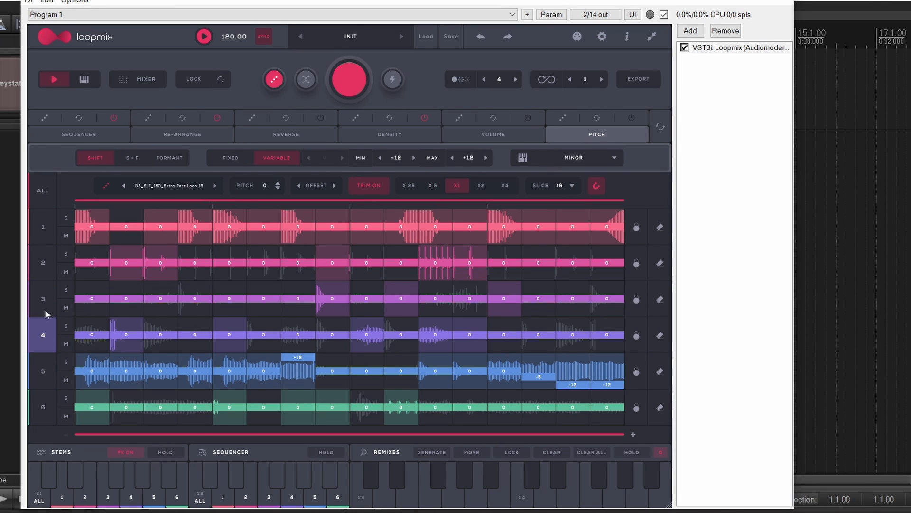
click(44, 299)
click(46, 263)
click(43, 227)
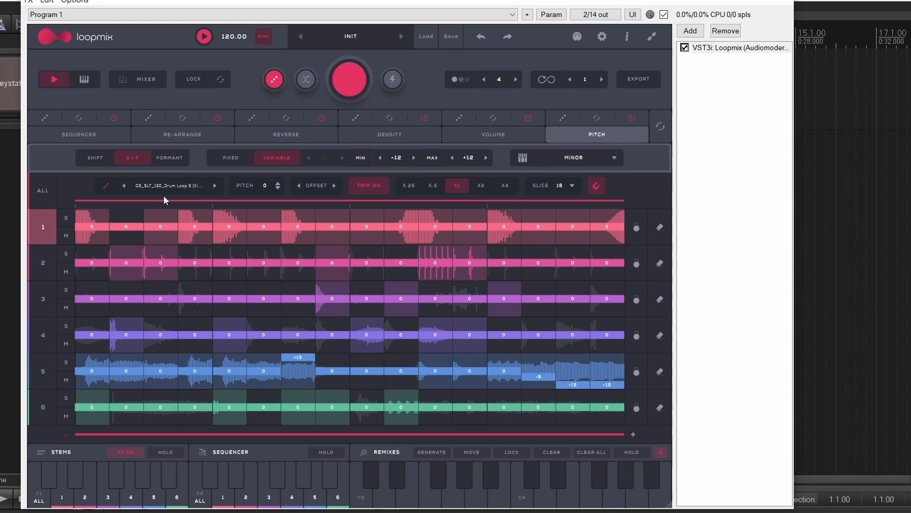
Step: Select all loops, raise their overall pitch to +1, and audition the change
click(39, 190)
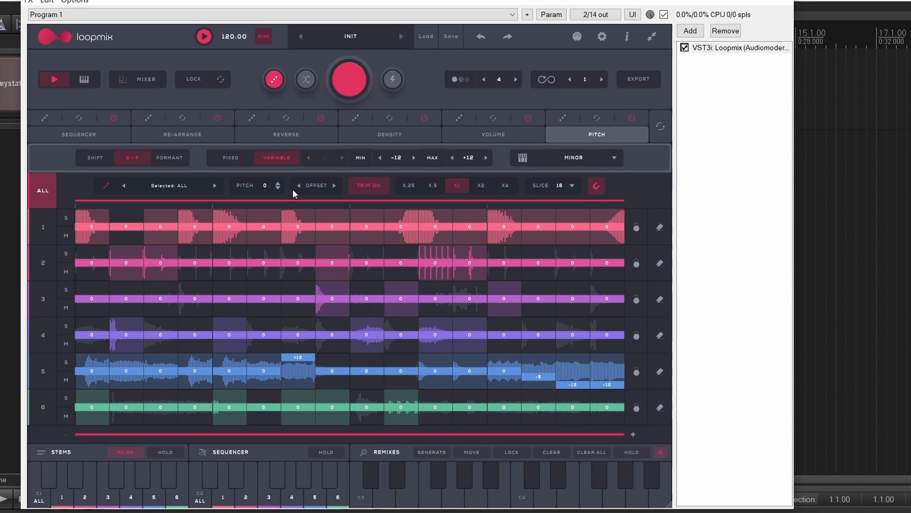
click(275, 182)
key(space)
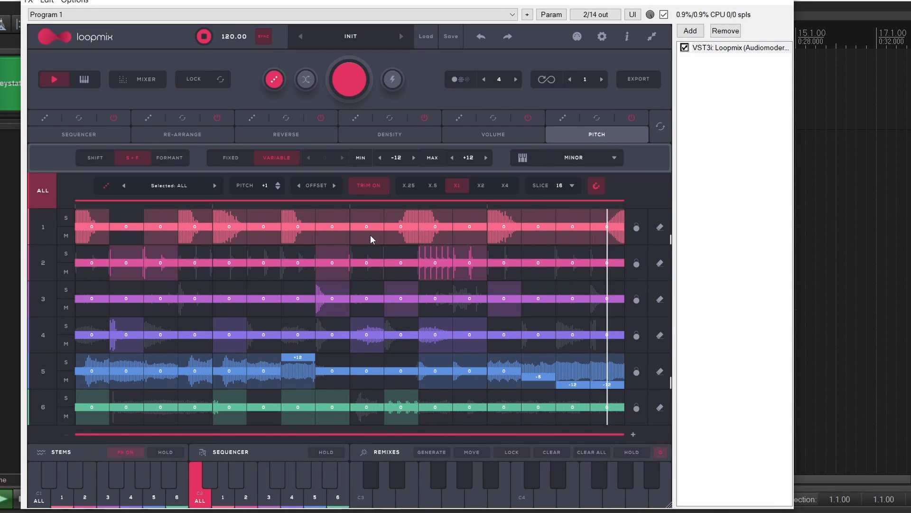
key(space)
Step: Offset all loops forward and back again, and look through the slice count options
click(334, 185)
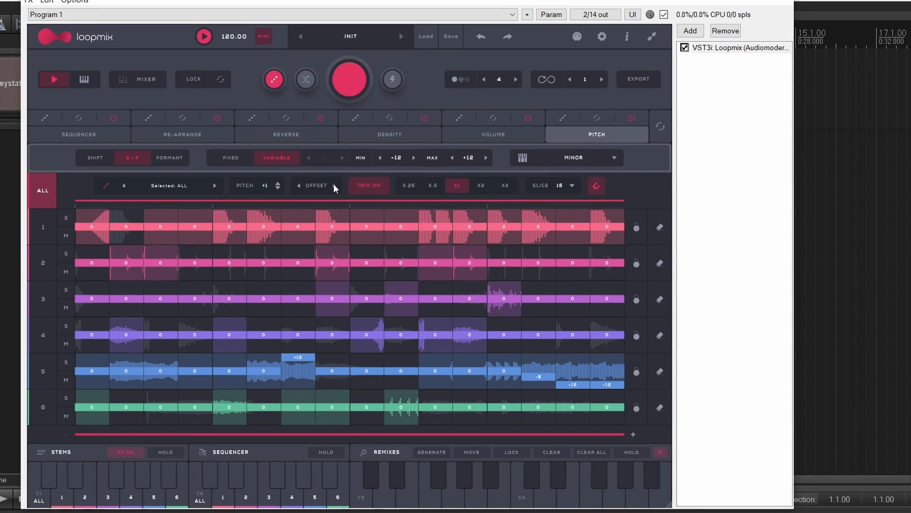
click(299, 185)
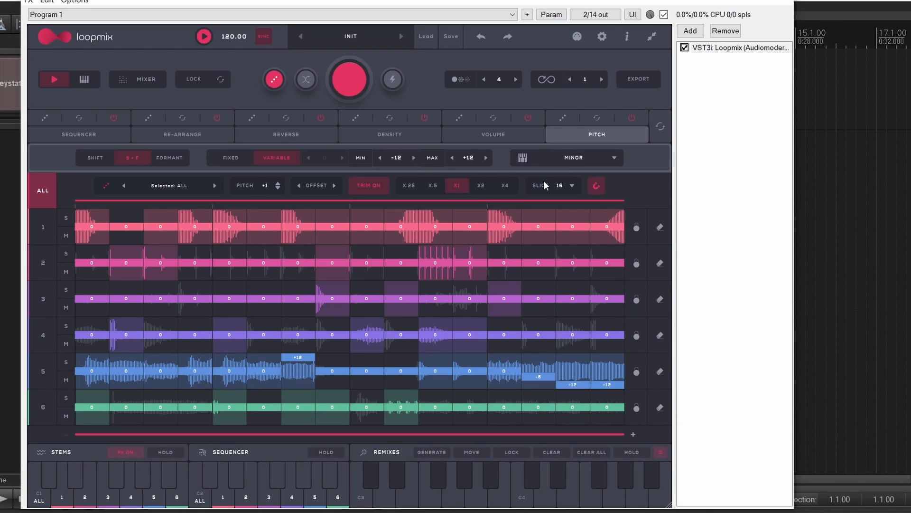
click(572, 185)
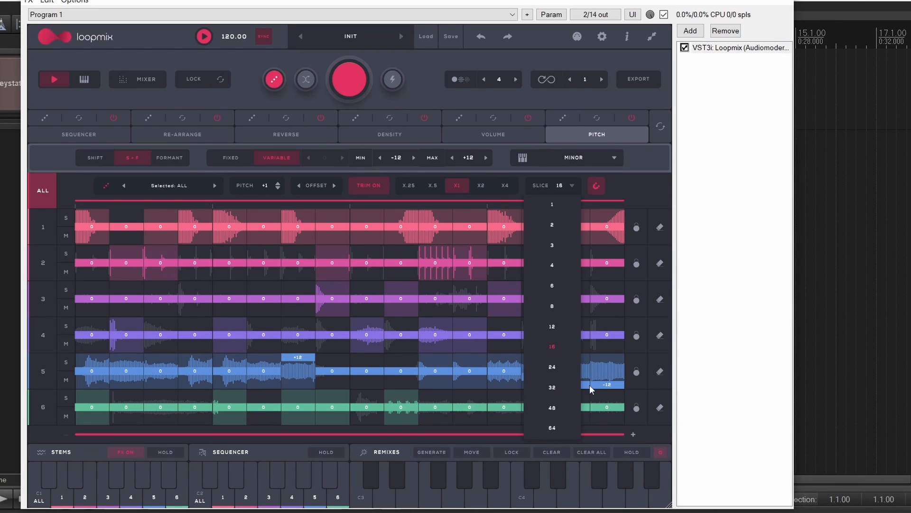
click(565, 386)
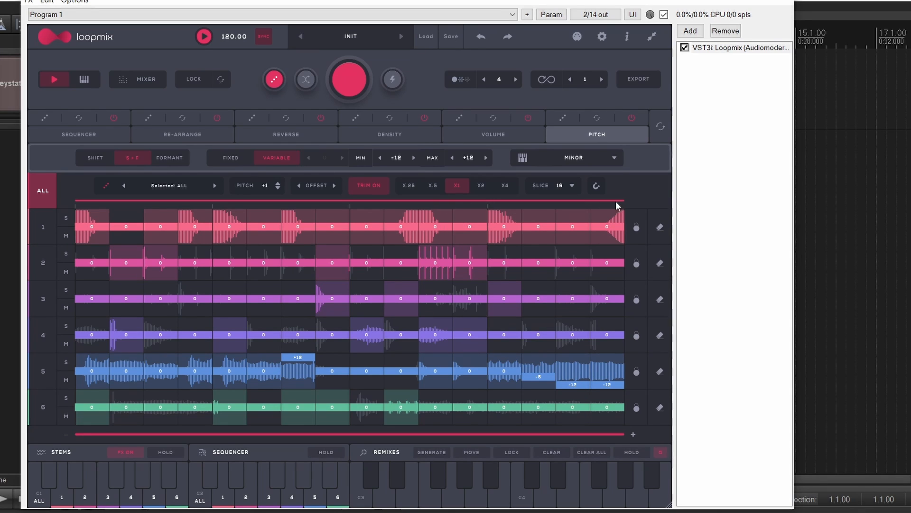
Step: Try adjusting the loop range's end with snapping off, and turn snapping back on
mouse_move(625, 201)
mouse_down()
mouse_move(344, 197)
mouse_move(625, 199)
mouse_up()
click(597, 186)
click(597, 186)
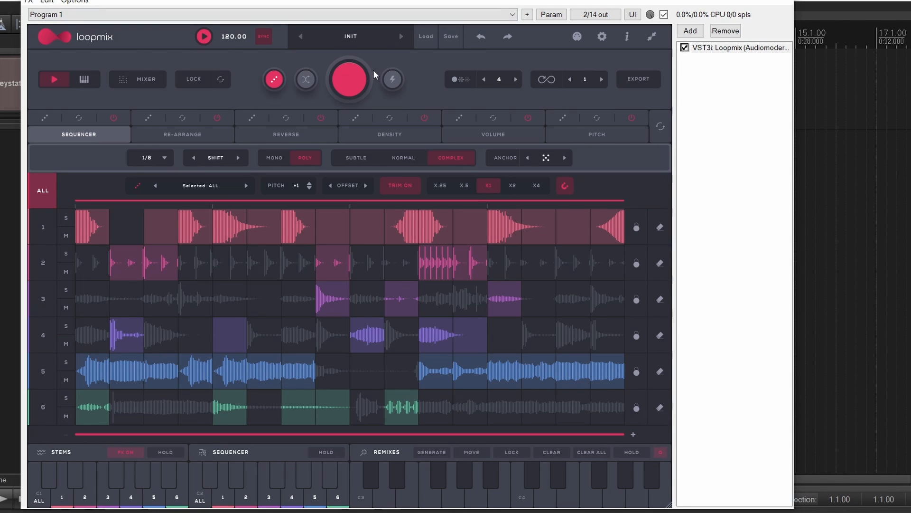
Step: Clear loop 1, undo the clearing, and select loop 1 on its own
click(658, 227)
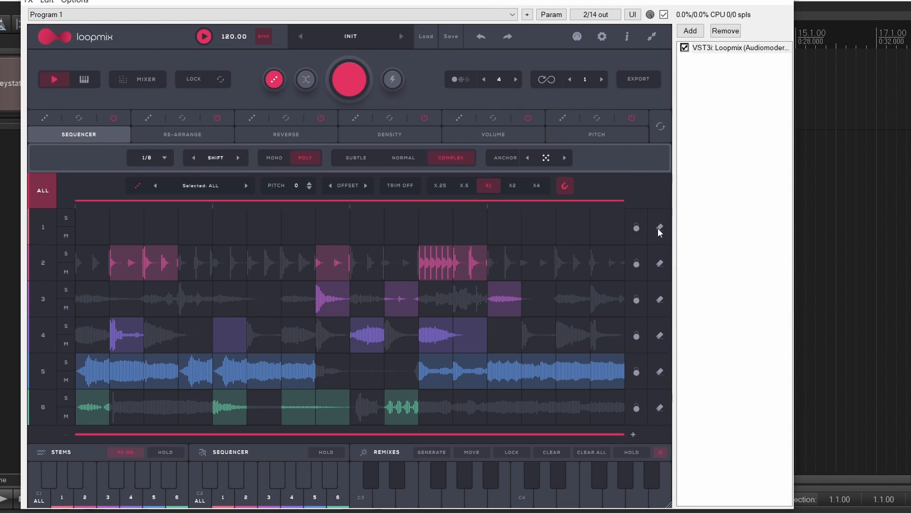
click(480, 38)
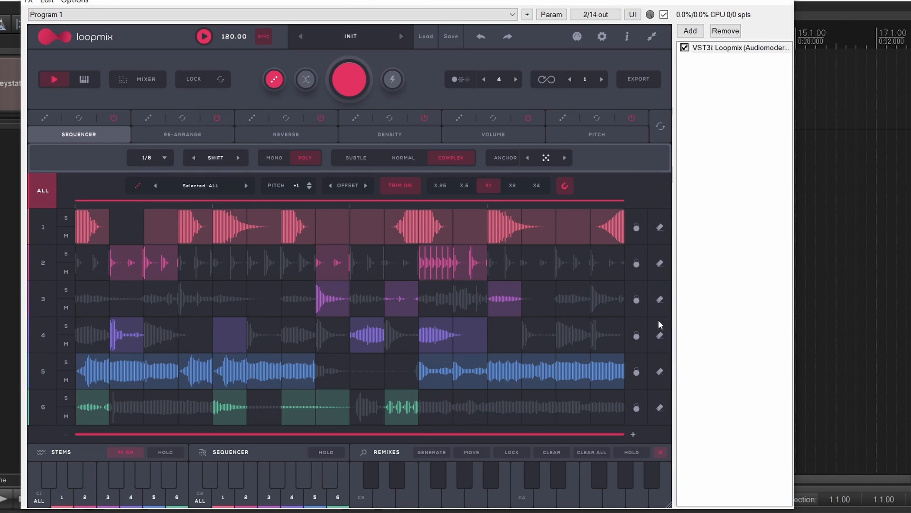
click(72, 236)
click(47, 222)
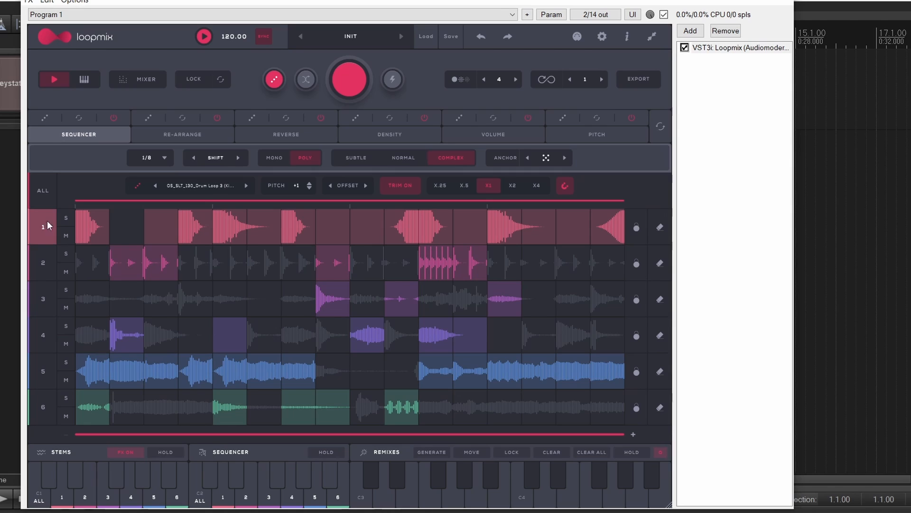
Step: Select each loop in turn from 2 through 6 and back to loop 1 to view their individual settings
click(43, 259)
click(43, 297)
click(44, 325)
click(44, 365)
click(47, 405)
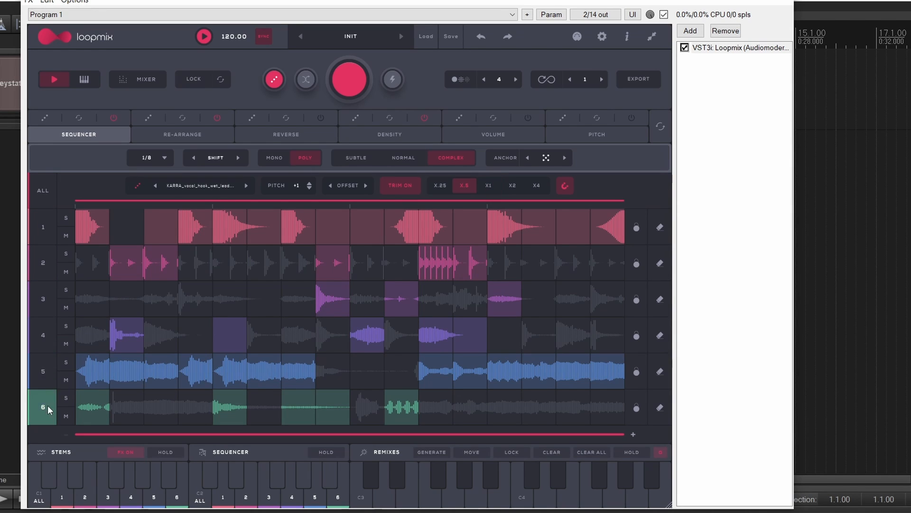
click(42, 370)
click(41, 337)
click(41, 284)
click(41, 262)
click(39, 221)
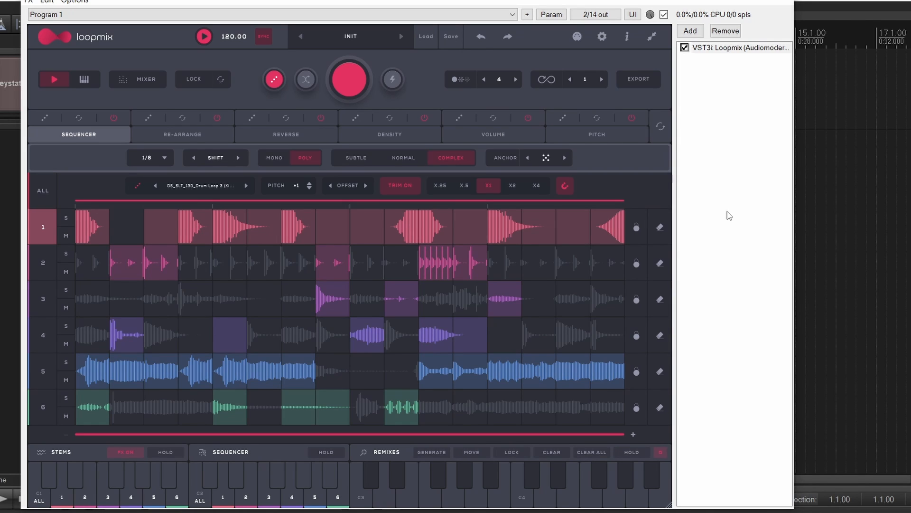
Step: Audition the pattern with loop 3 triggered from its Stems key, and again from its Sequencer key
key(space)
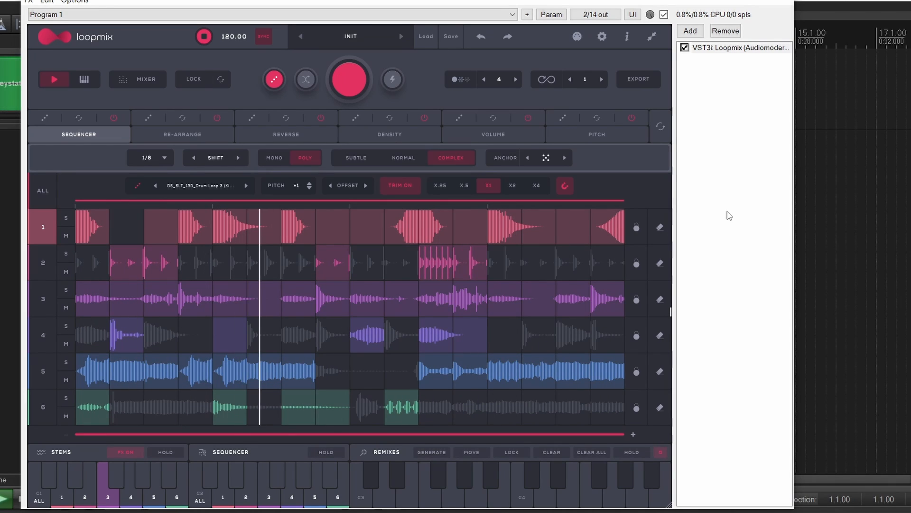
key(space)
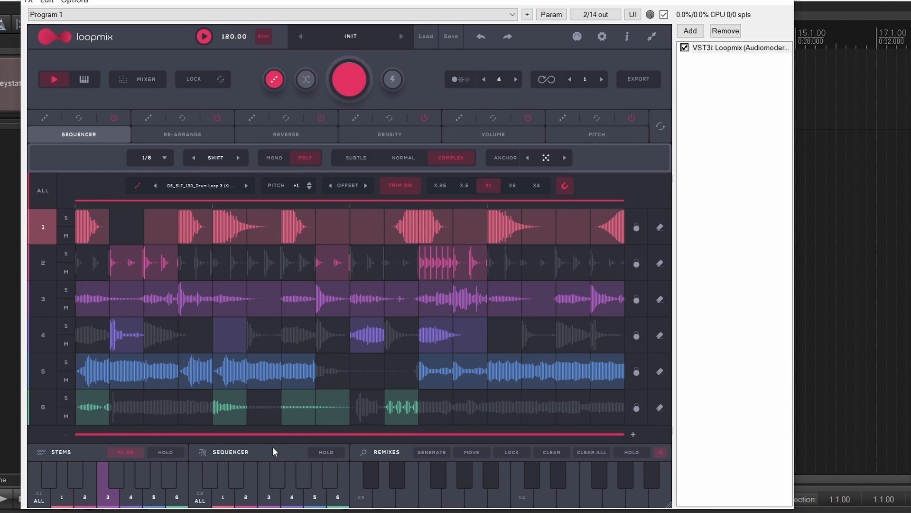
key(space)
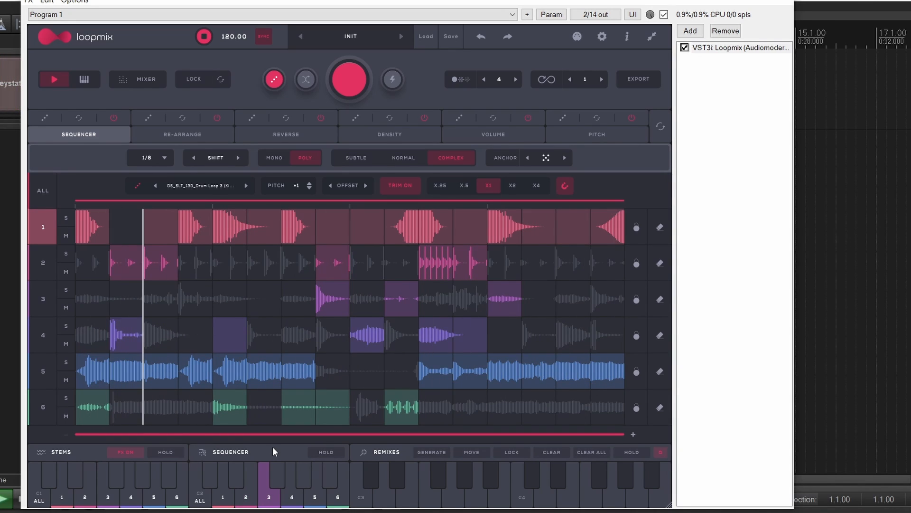
key(space)
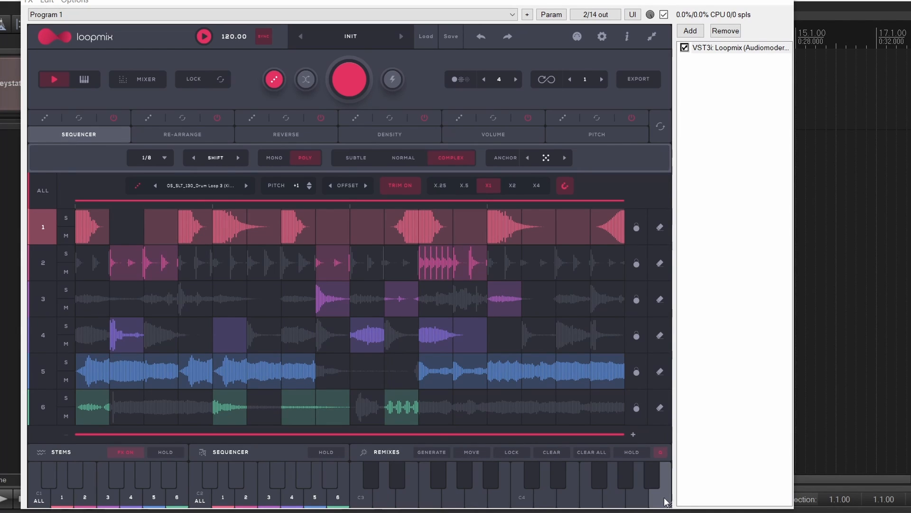
Step: Store the current remix on key C3, add new randomized remixes on the next two white Remixes keys, and audition the pattern
click(367, 505)
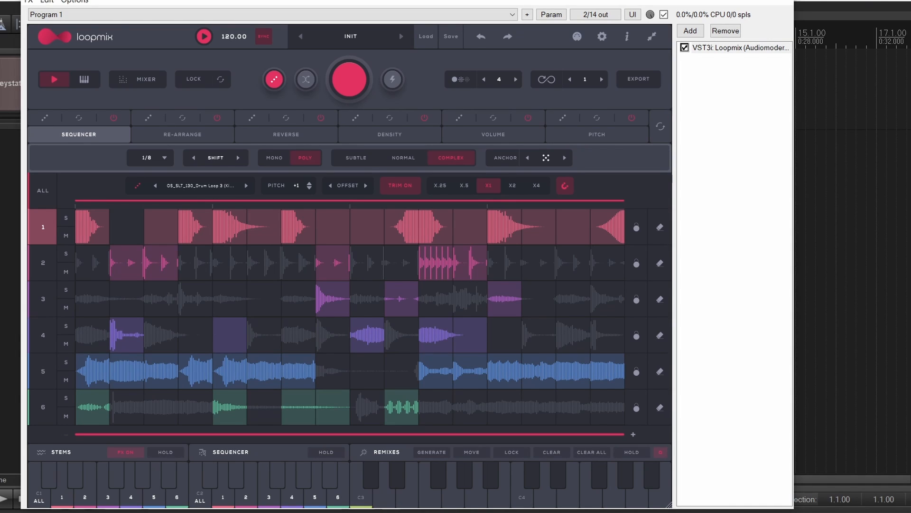
click(346, 88)
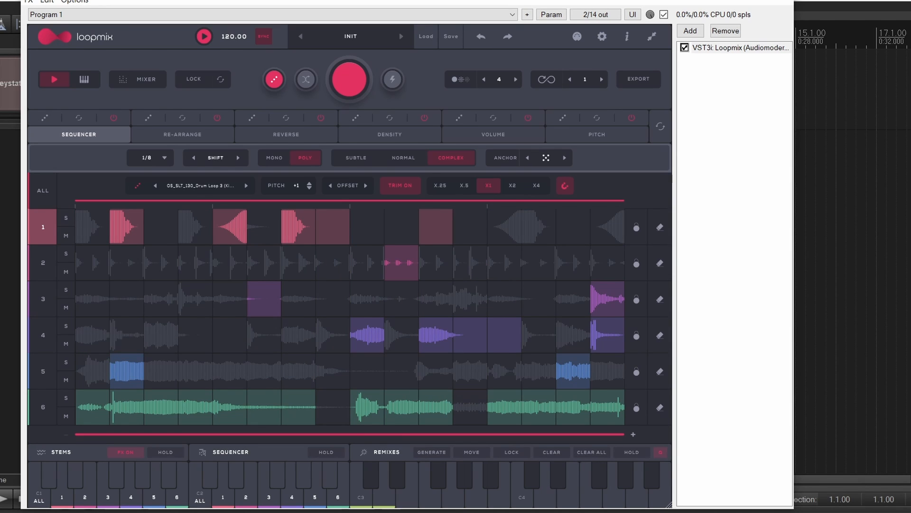
click(406, 489)
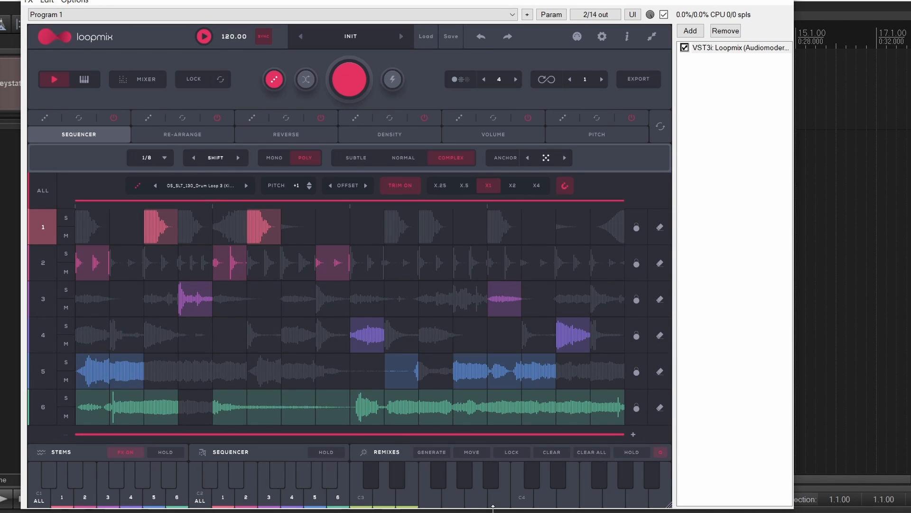
key(space)
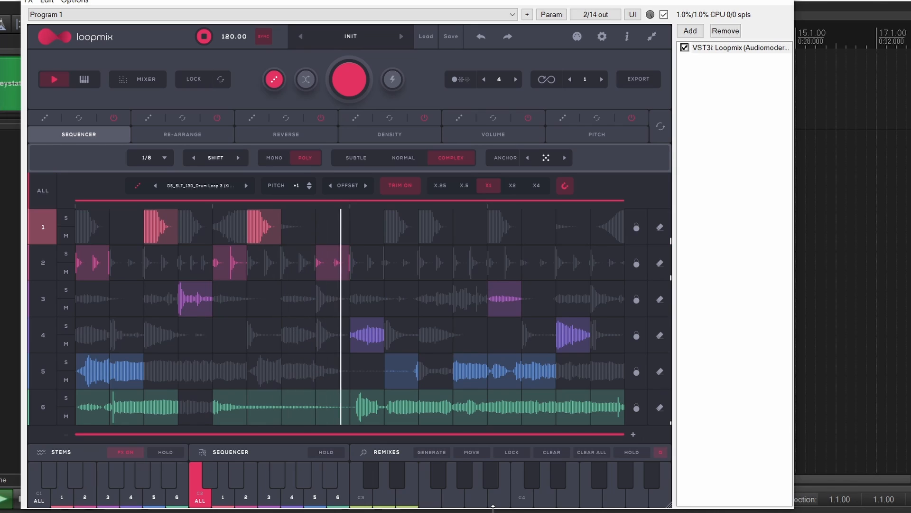
key(space)
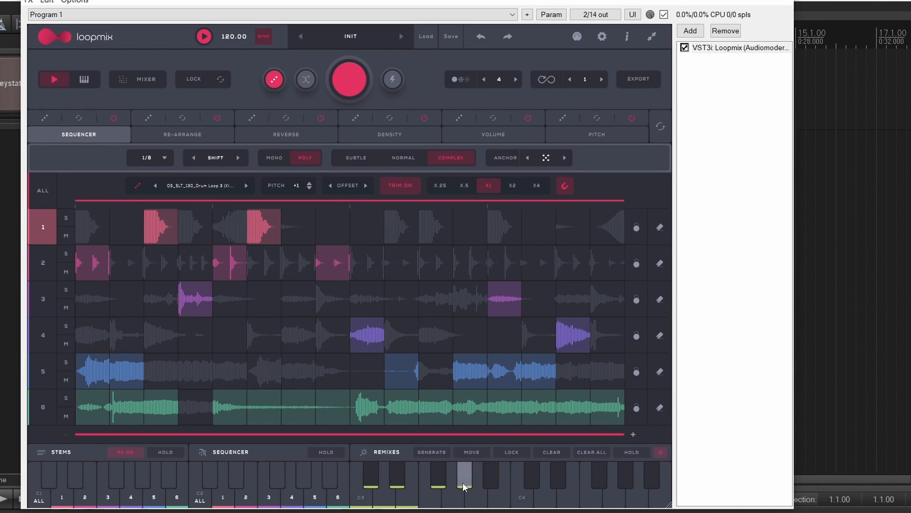
Step: Store remixes on the black Remixes keys, generate remixes for the entire key range, and audition switching between them
click(491, 475)
click(438, 452)
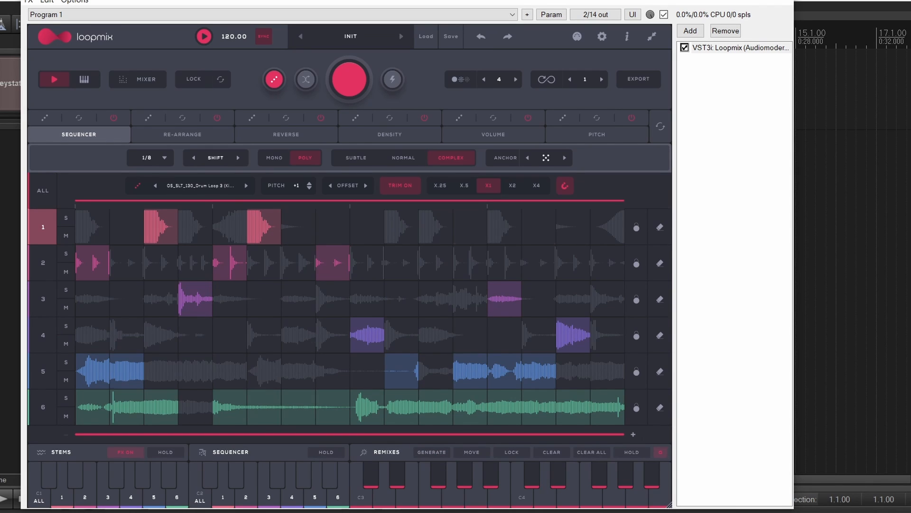
key(space)
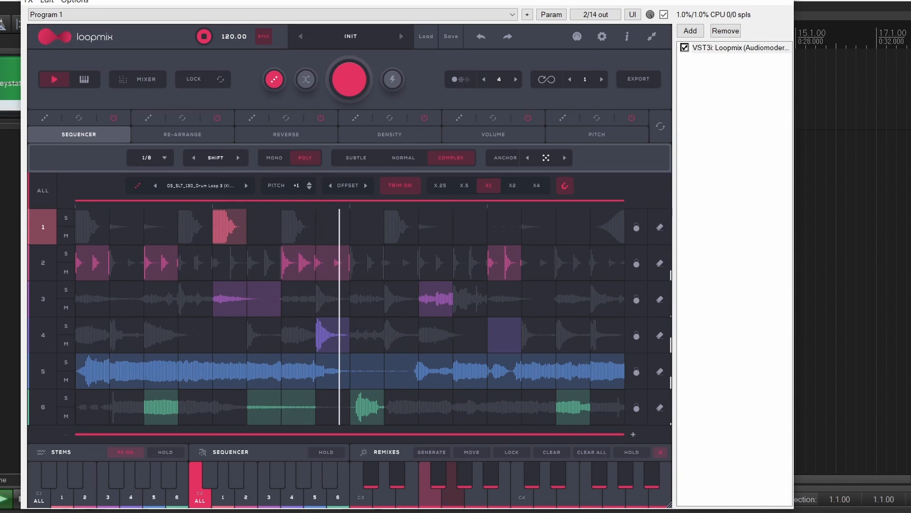
key(space)
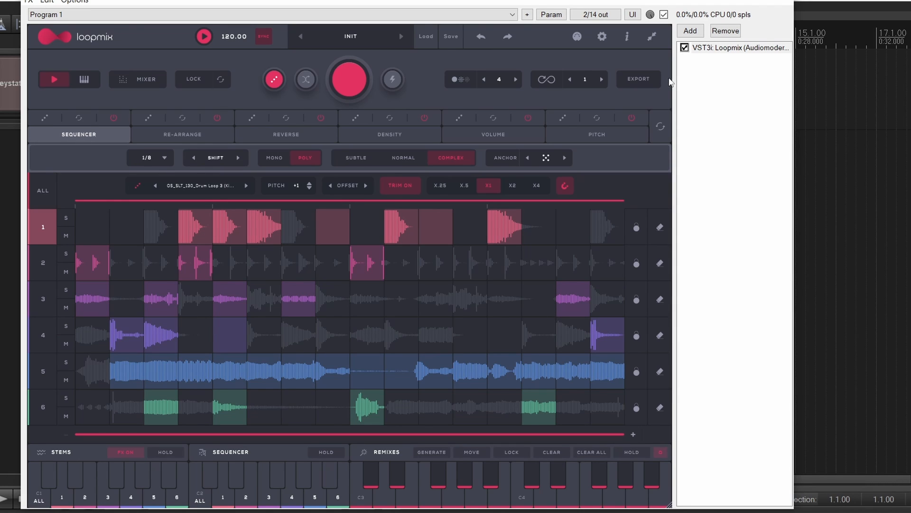
Step: Open the export options, place the audio of loops 1, 2 and 4 on separate timeline tracks, and try the full loop too
click(646, 77)
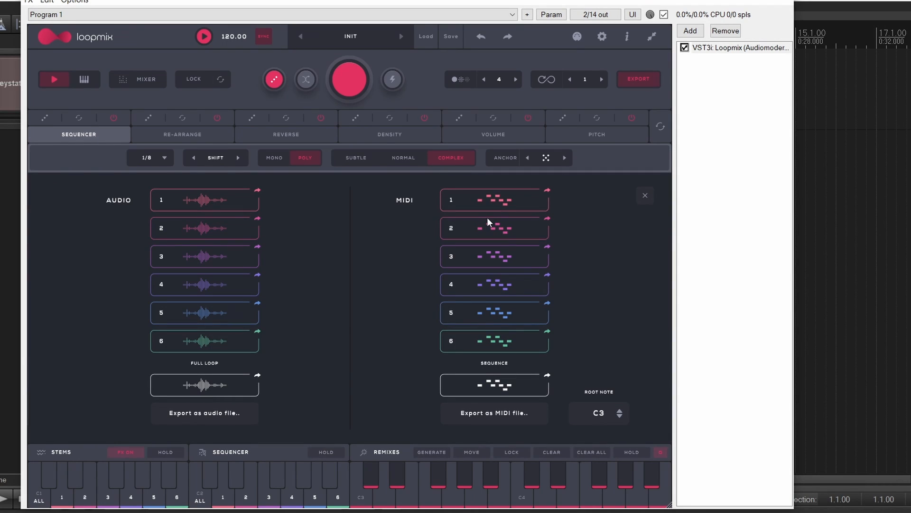
drag(201, 203, 826, 187)
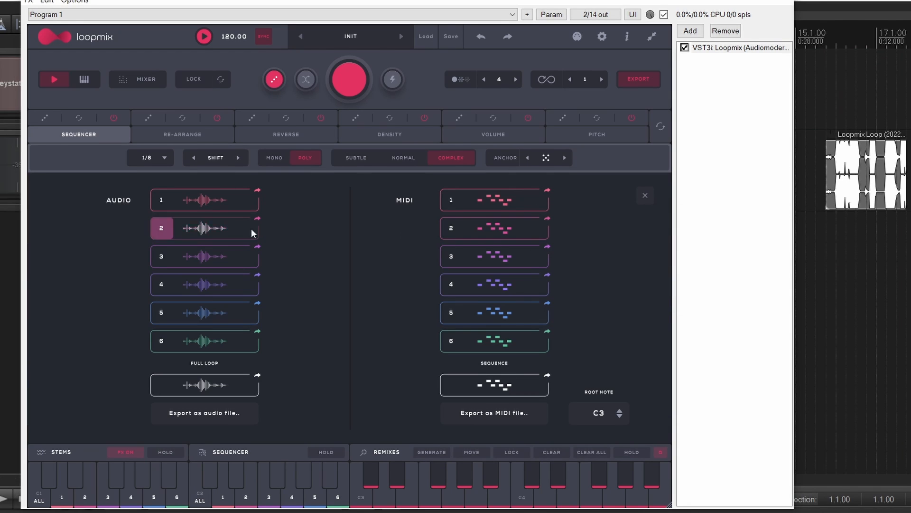
drag(251, 229, 843, 223)
drag(229, 279, 841, 302)
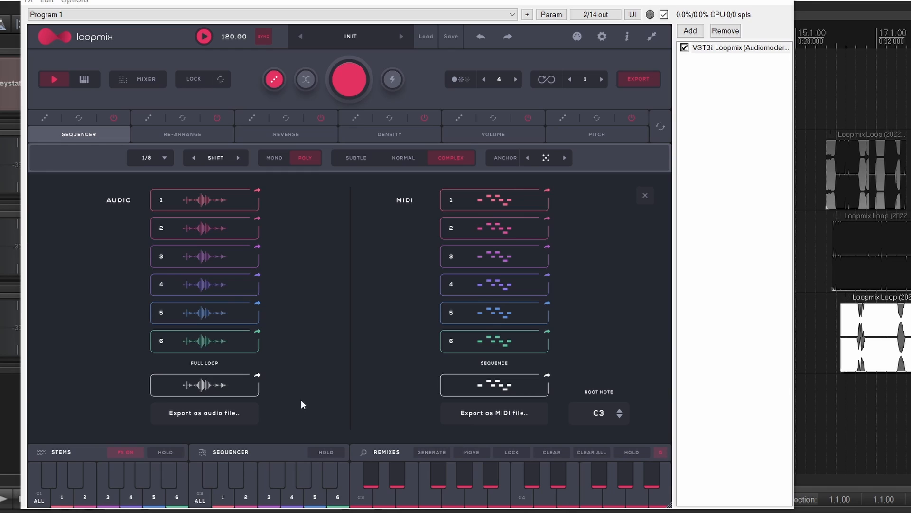
drag(222, 388, 849, 399)
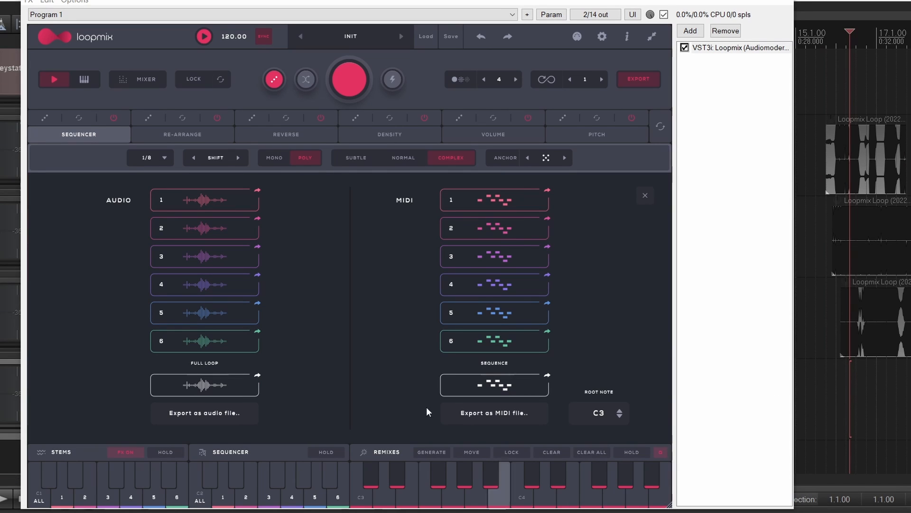
Step: View the file dialog for exporting the full loop as a WAV audio file, and cancel it
click(198, 411)
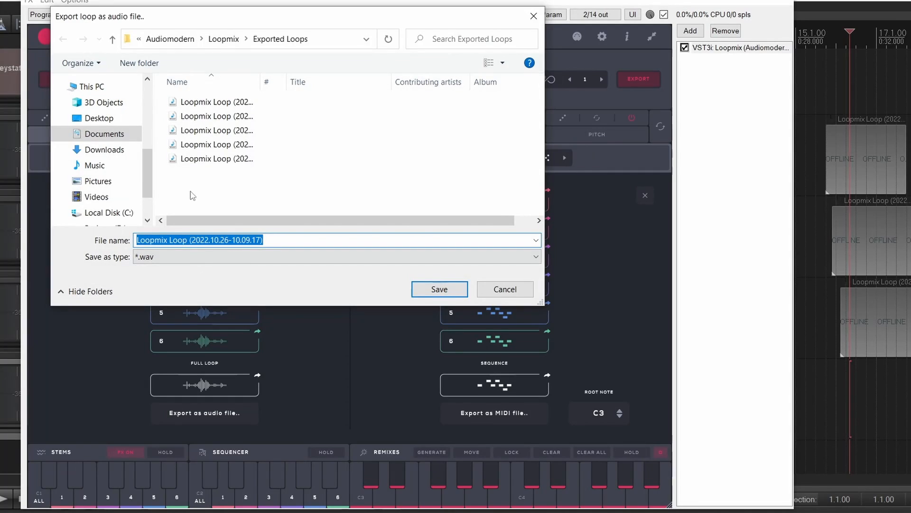
click(503, 283)
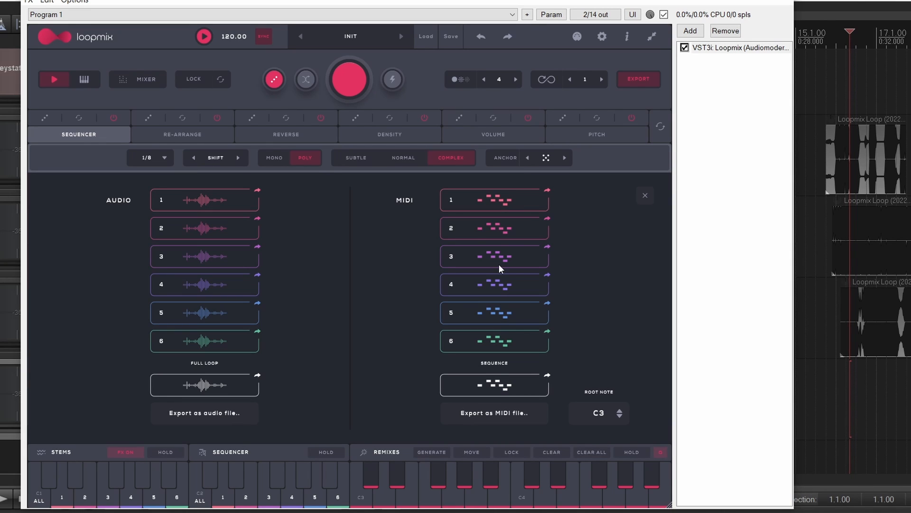
Step: Delete all the exported audio clips from the timeline and briefly play the project
key(ctrl+a)
key(Delete)
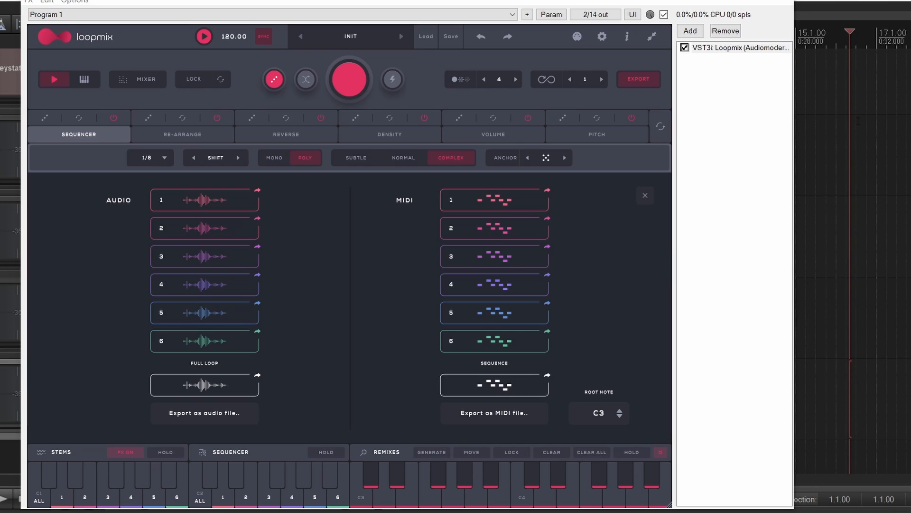
key(space)
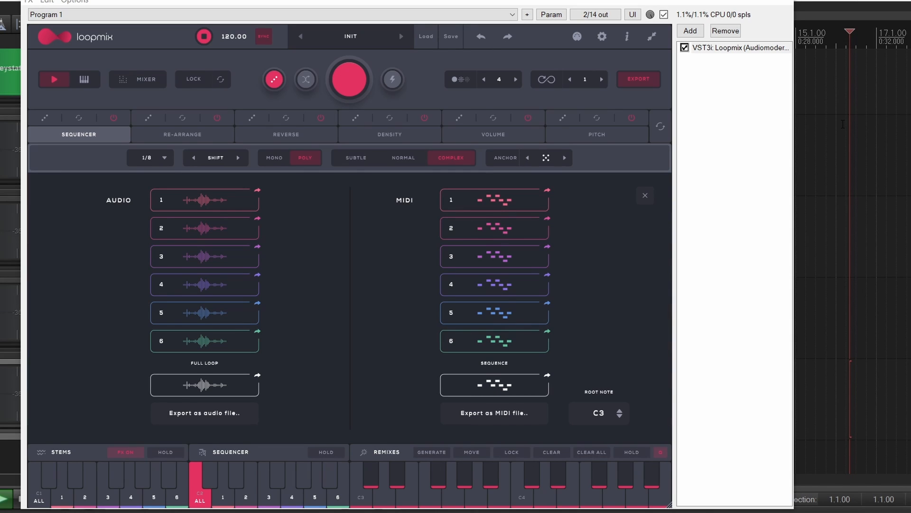
key(space)
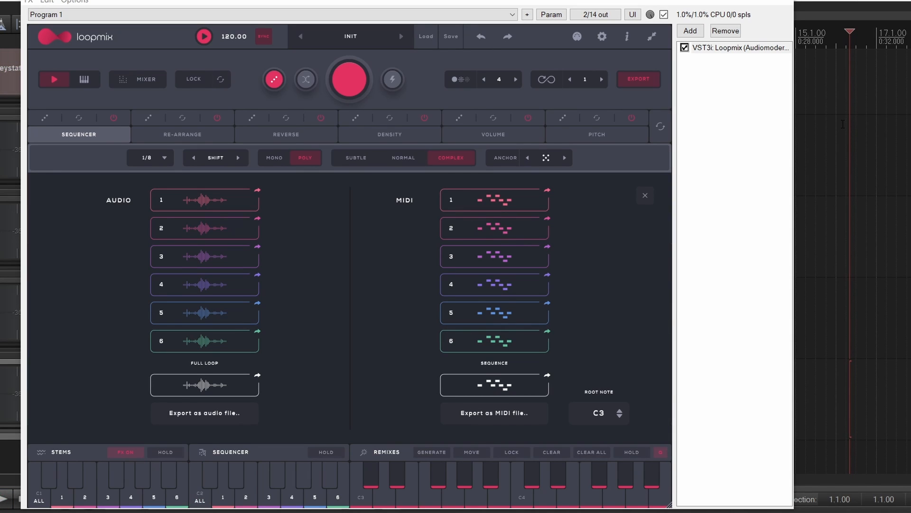